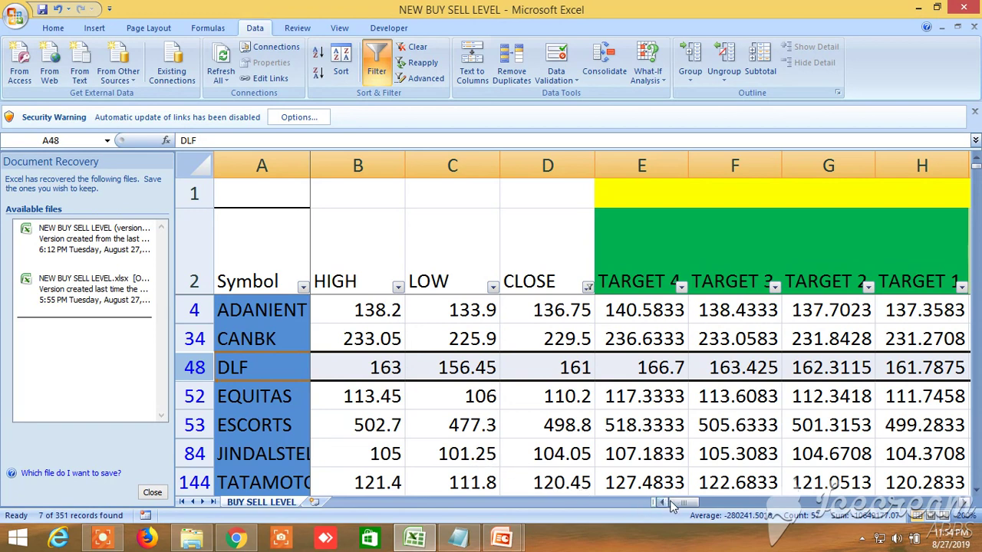
Step: Review the filtered stocks' buy and sell levels, their LTP-versus-target columns, and the volatility through open interest columns
left_click_drag(679, 506, 693, 509)
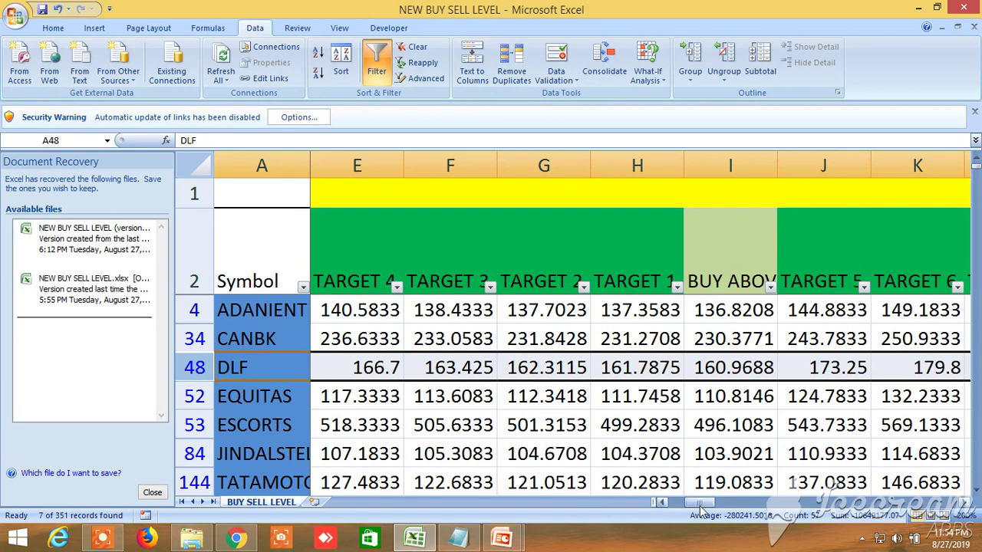
left_click_drag(702, 503, 929, 503)
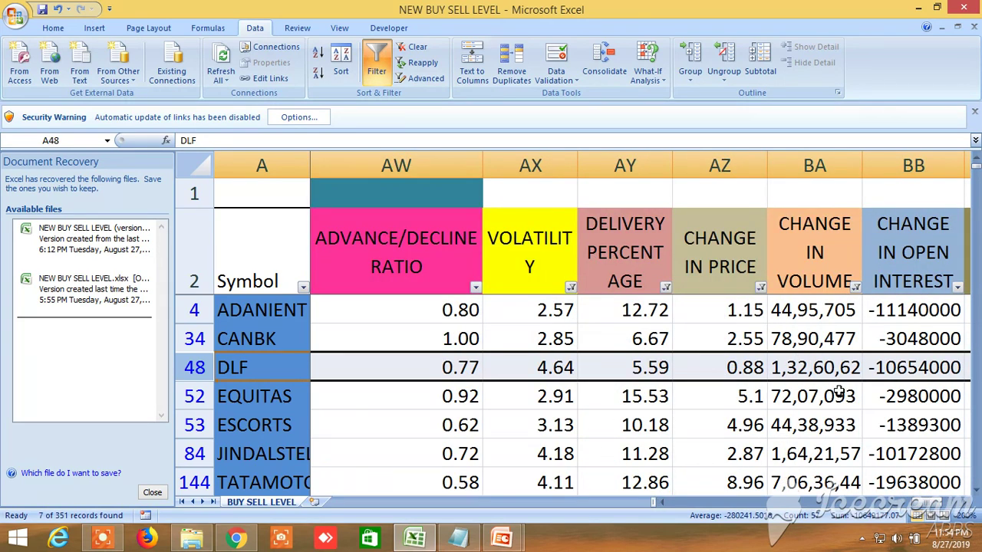
left_click_drag(928, 505, 706, 504)
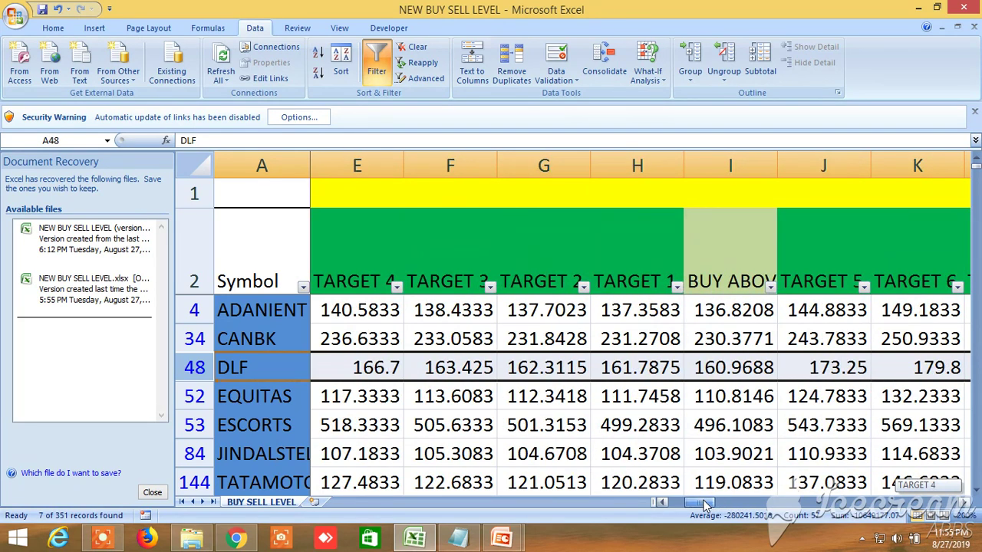
left_click_drag(704, 503, 704, 504)
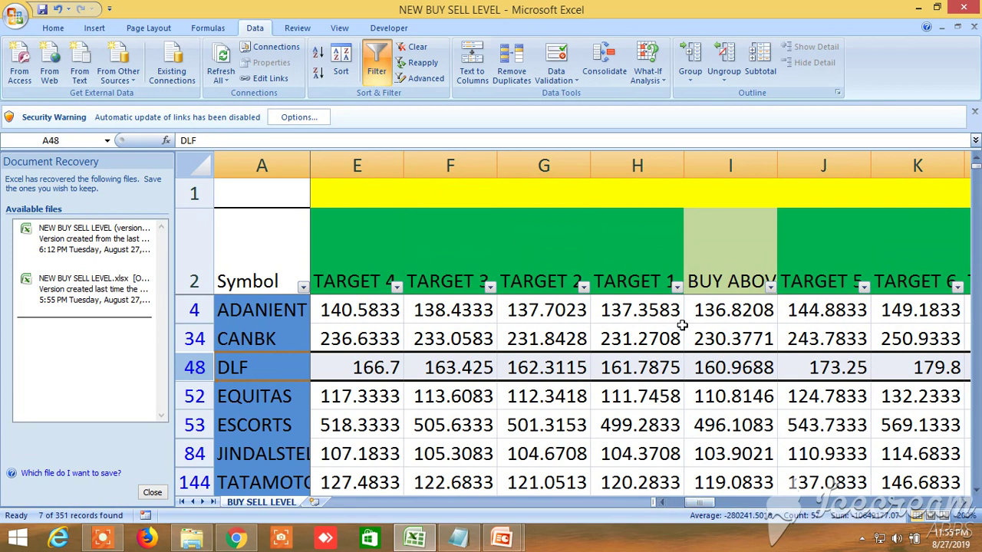
left_click(728, 255)
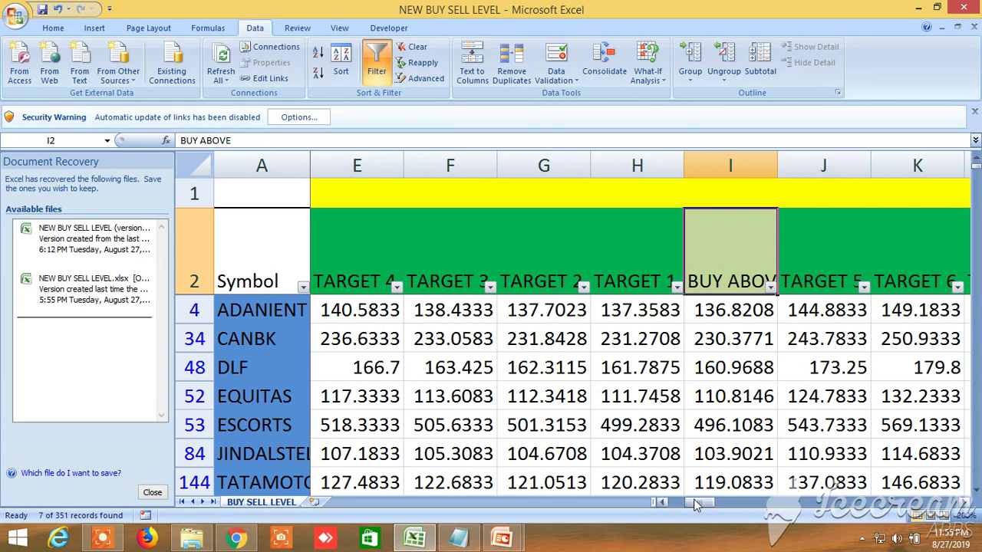
left_click_drag(694, 502, 737, 508)
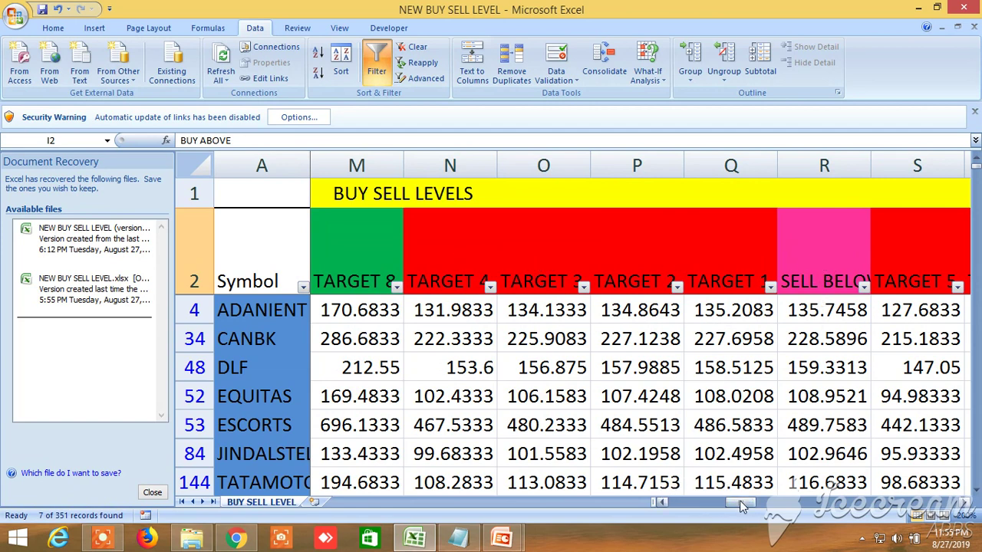
left_click_drag(743, 506, 779, 512)
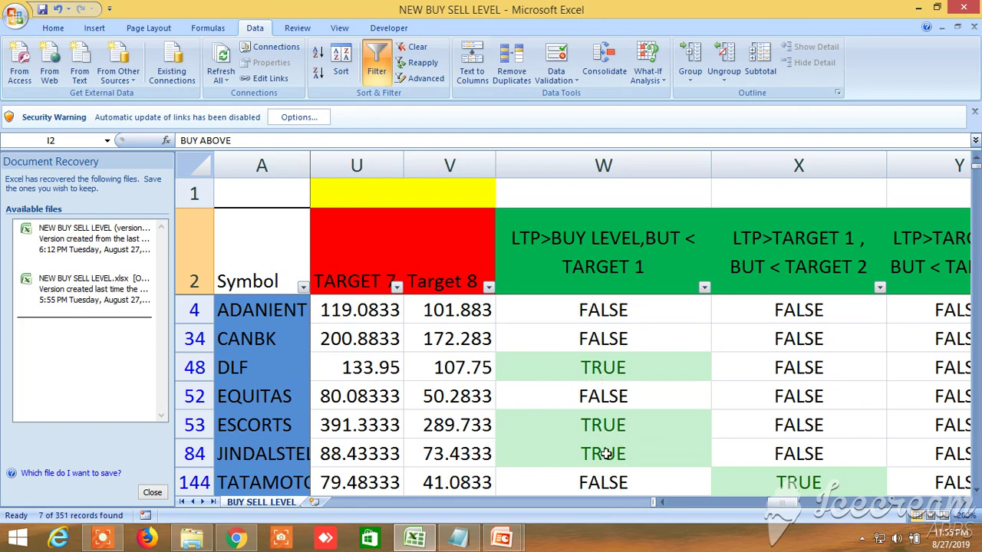
left_click_drag(778, 506, 779, 510)
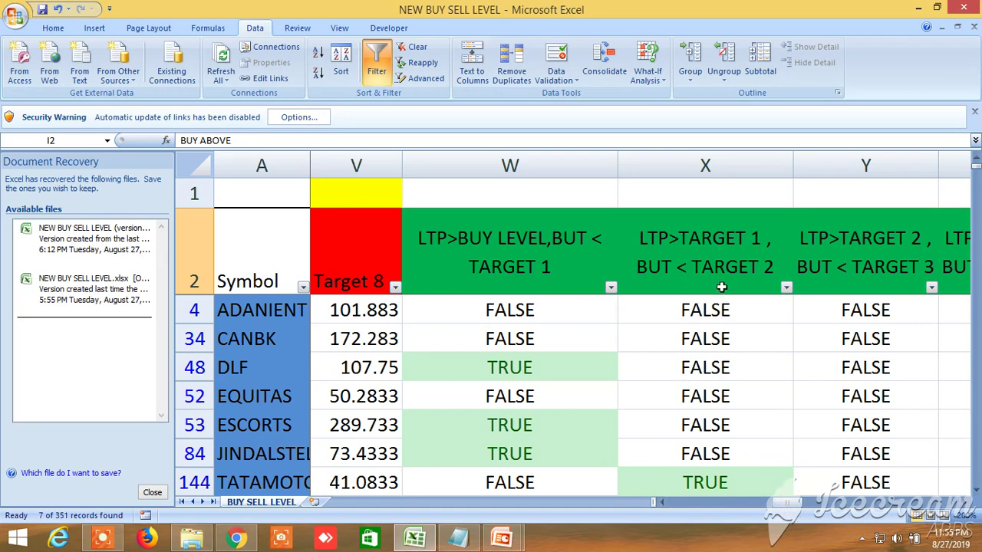
left_click_drag(783, 506, 836, 512)
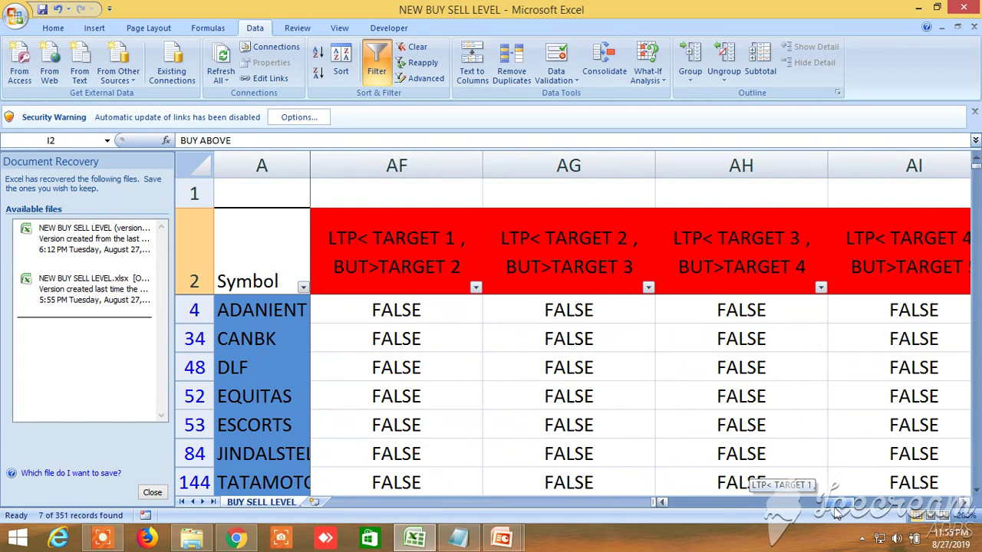
Step: Examine the alternative buy and sell levels with their targets, and inspect the formula behind ADANIENT's BUY ABOVE value in AM4
left_click_drag(836, 513, 876, 506)
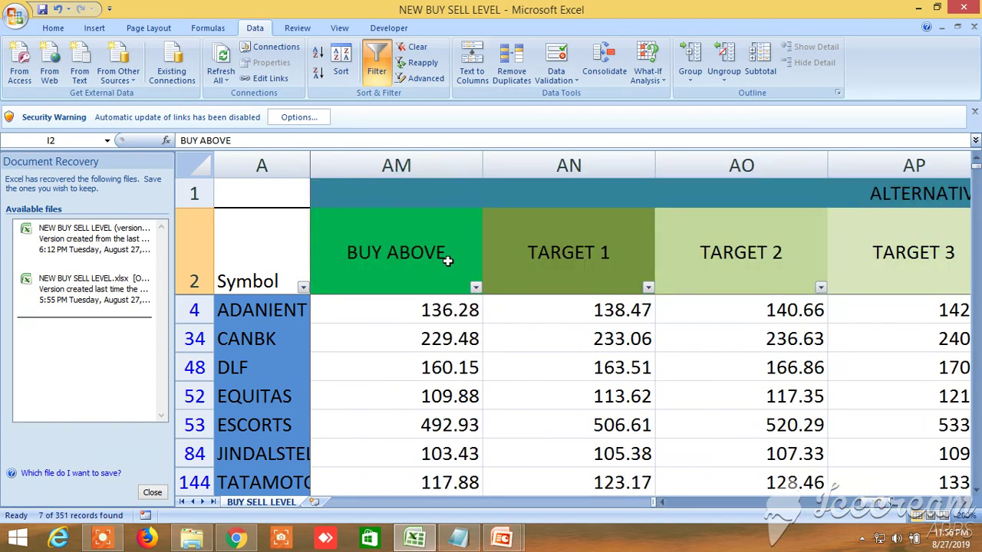
left_click(963, 502)
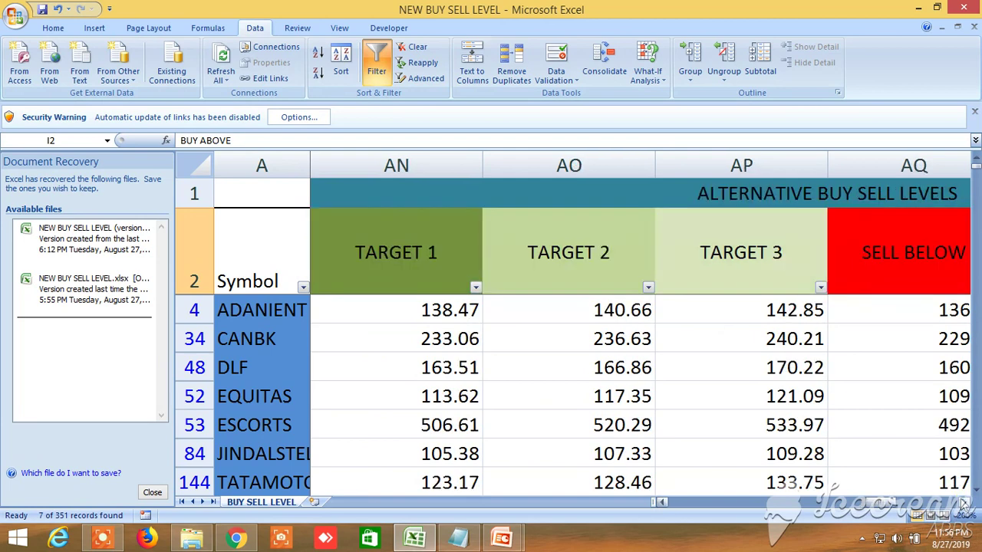
left_click(963, 502)
left_click(963, 503)
left_click(964, 502)
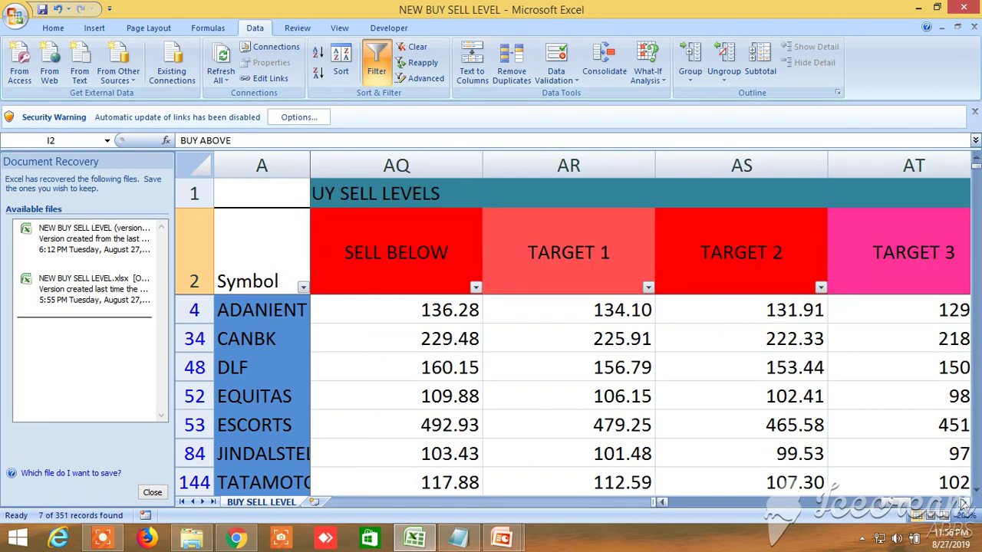
left_click(963, 502)
left_click_drag(901, 510, 872, 507)
left_click(964, 502)
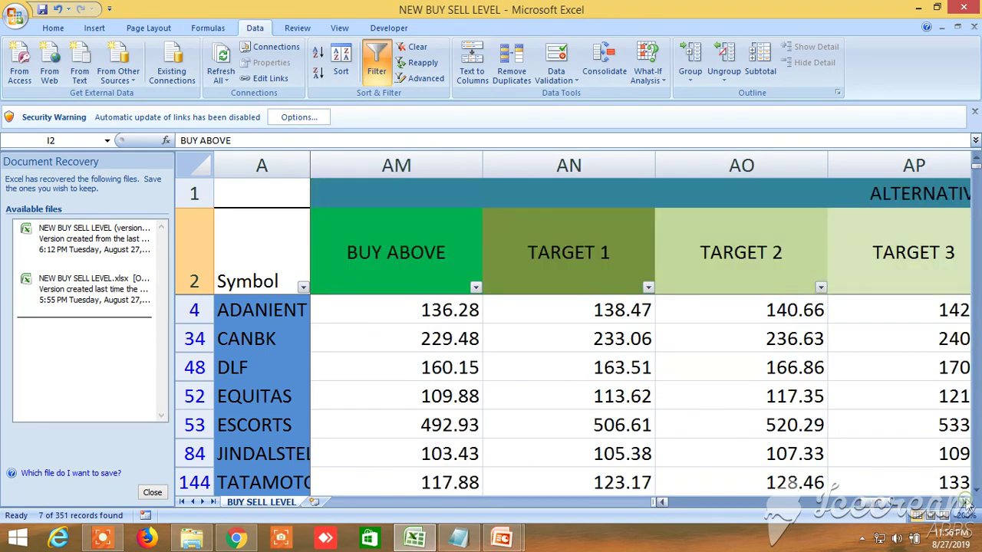
left_click(458, 312)
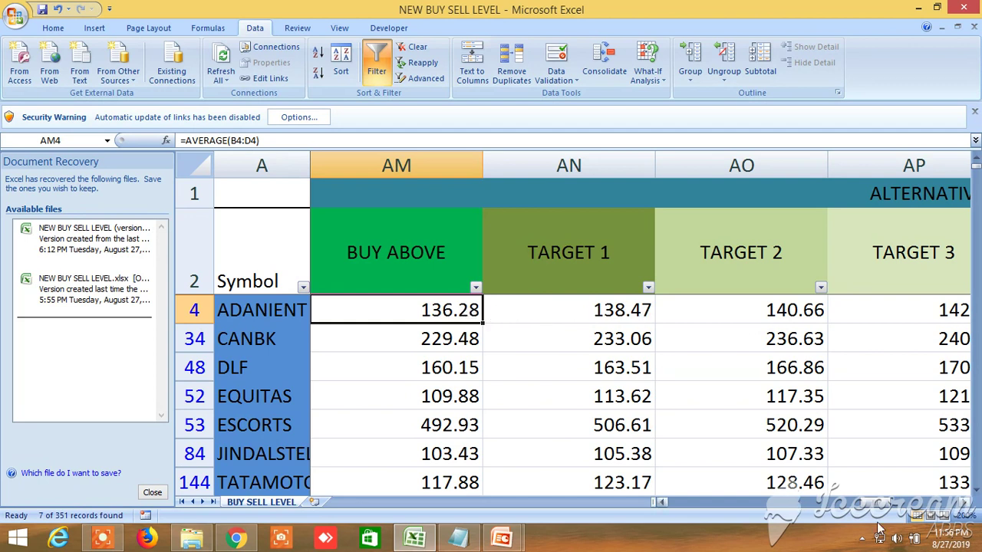
left_click(965, 502)
left_click(965, 502)
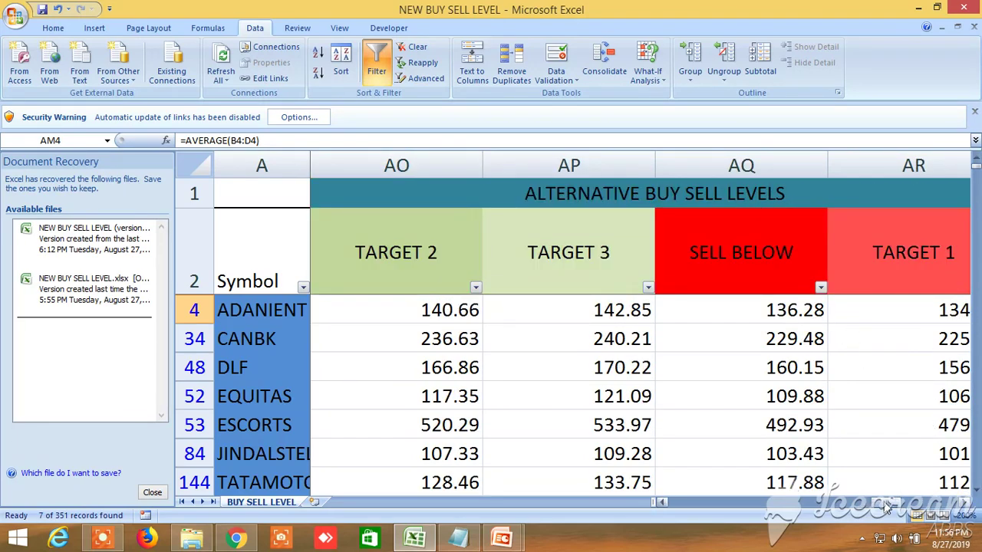
mouse_move(888, 507)
left_mouse_down()
mouse_move(865, 508)
mouse_move(880, 506)
left_mouse_up()
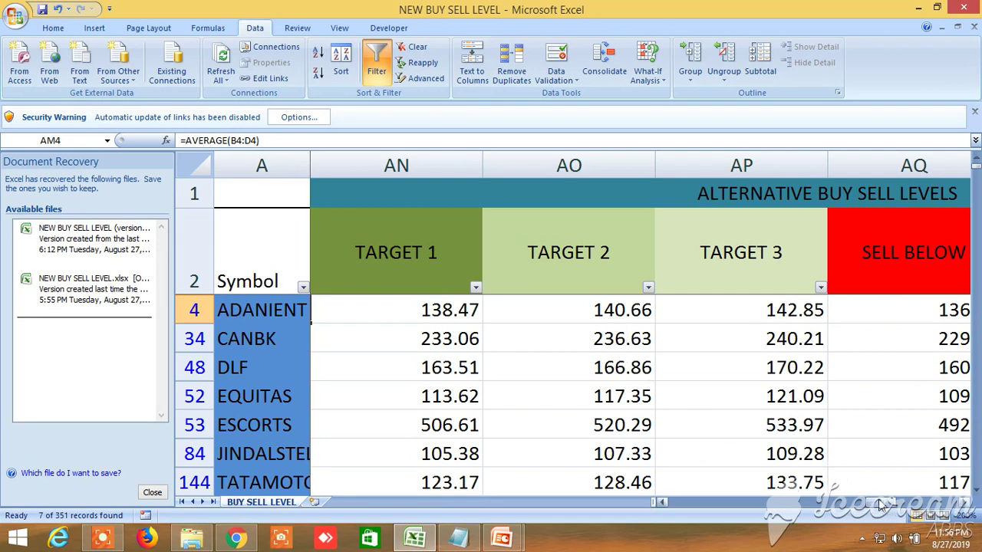
Step: Return to the HIGH, LOW and CLOSE columns and remove the filter from the stock table
left_click_drag(880, 503, 656, 507)
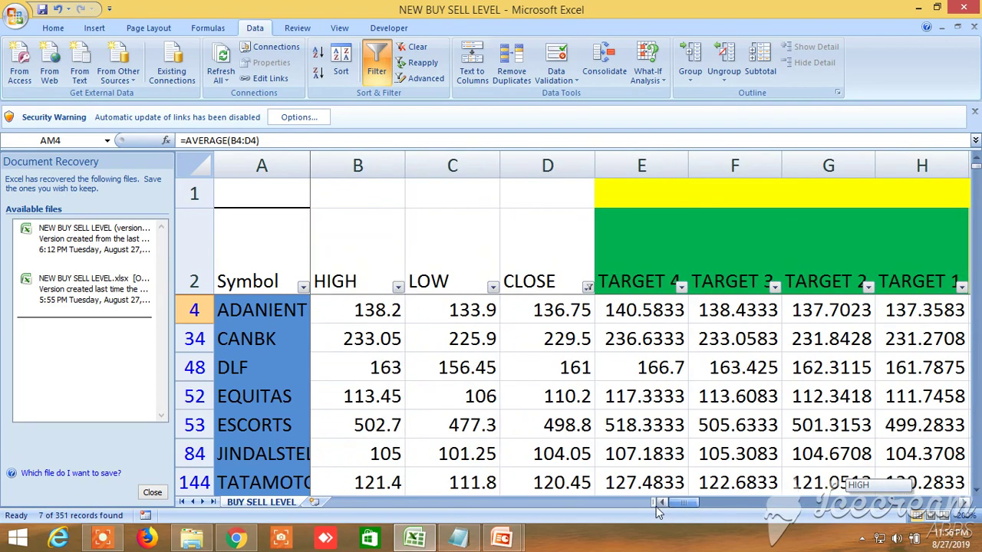
left_click(374, 68)
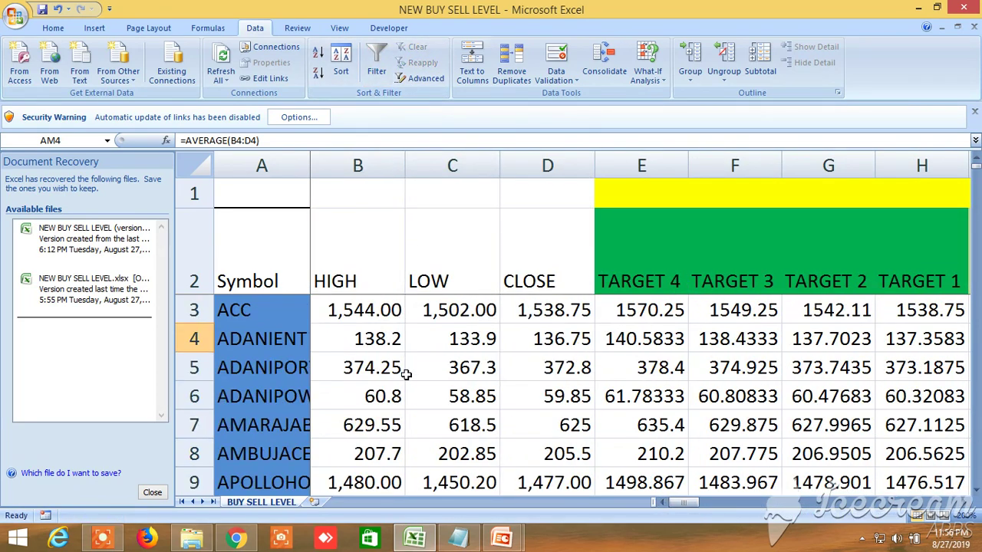
Step: Browse the unfiltered symbol list from the first ACC row to the second stock group, and return to the start
scroll(405, 372, "down", 5)
scroll(405, 372, "down", 14)
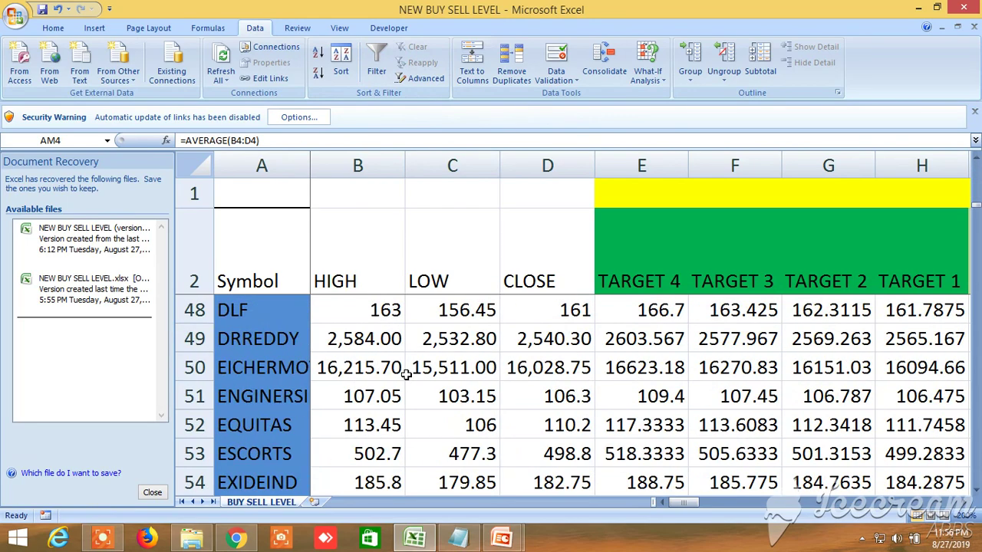
scroll(405, 372, "down", 20)
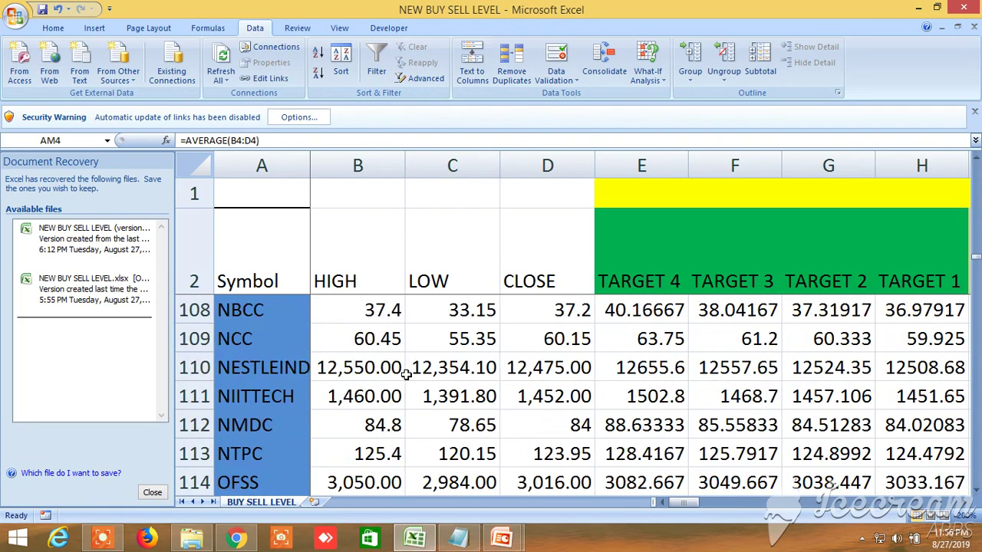
scroll(405, 373, "down", 15)
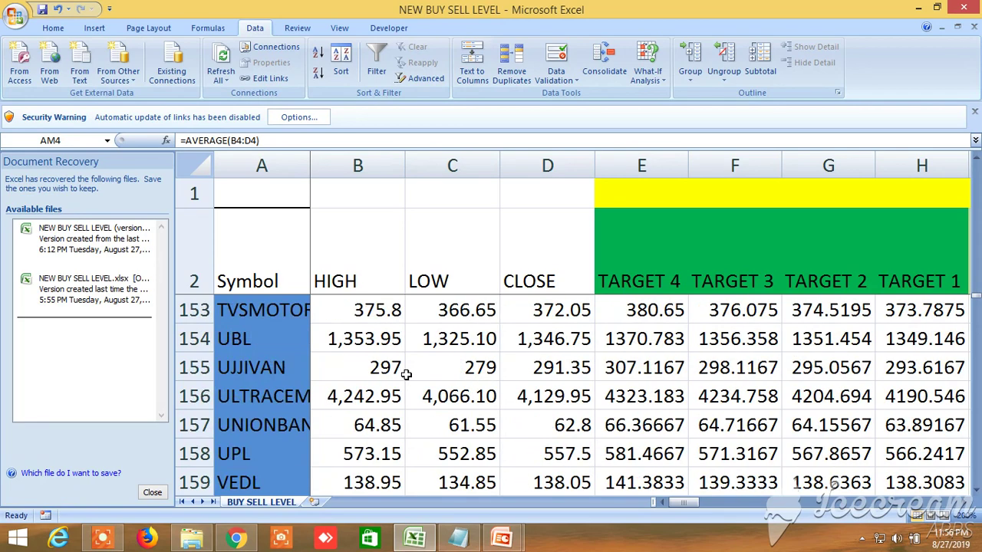
scroll(405, 373, "up", 3)
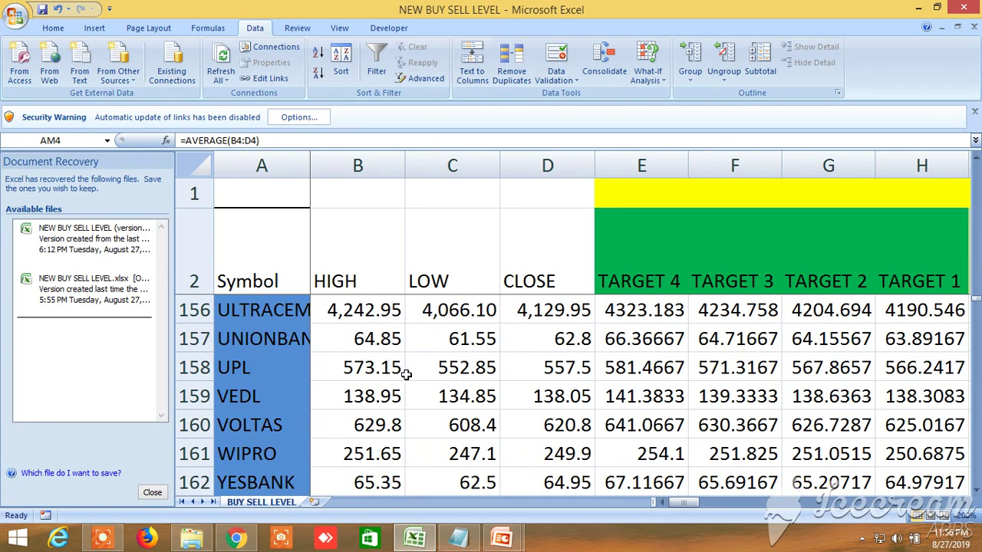
left_click(975, 491)
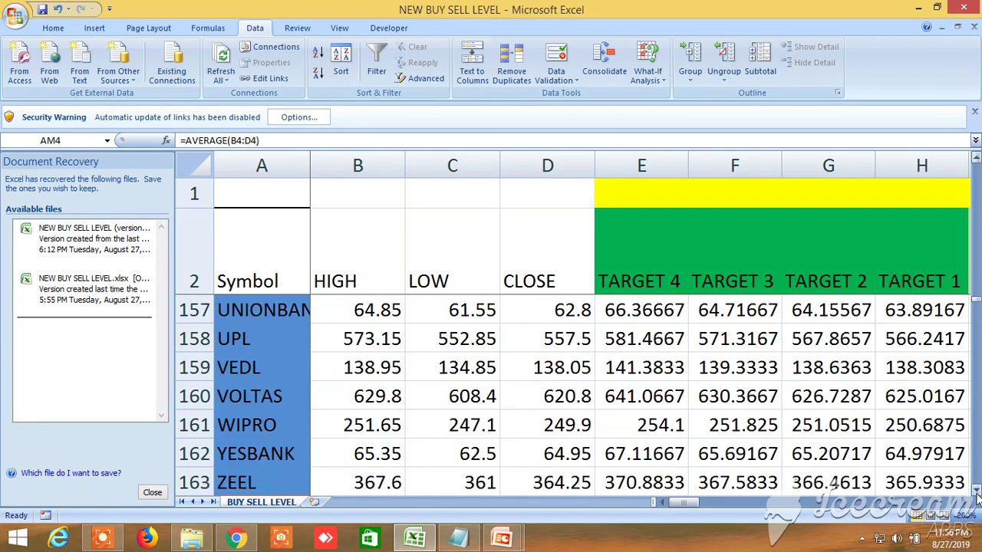
left_click_drag(976, 497, 976, 497)
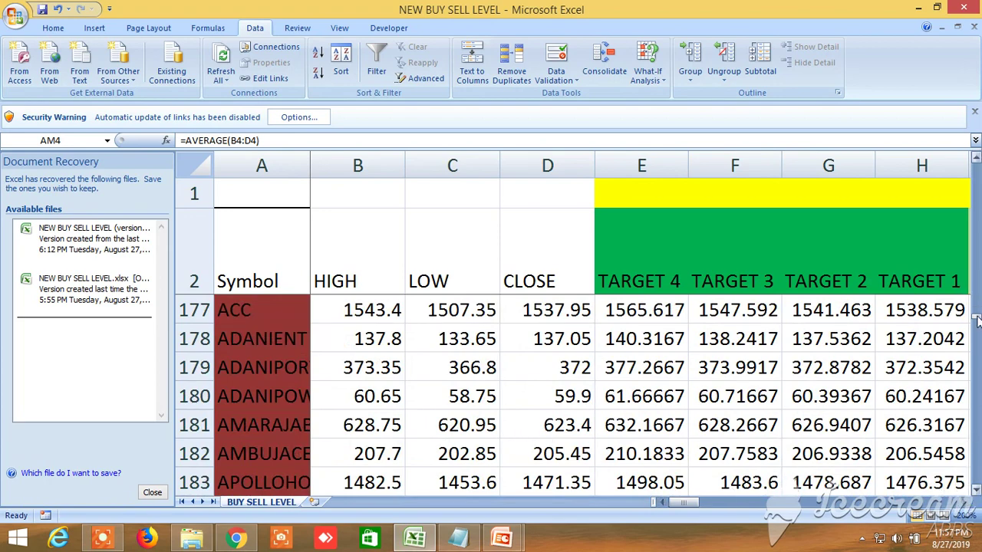
left_click_drag(976, 321, 977, 167)
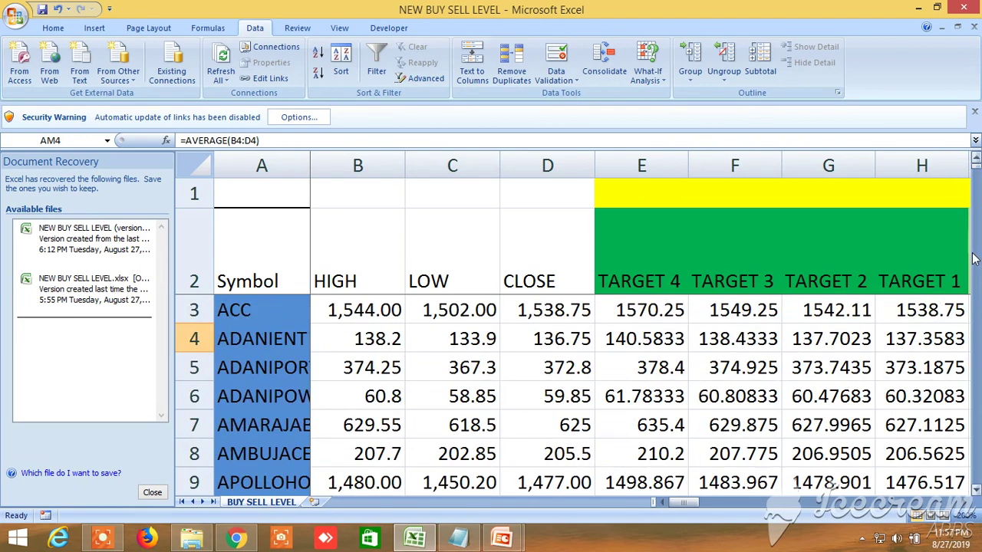
Step: Find the commodity, futures and index rows 171 to 176 and check their price columns
left_click(963, 502)
left_click(963, 502)
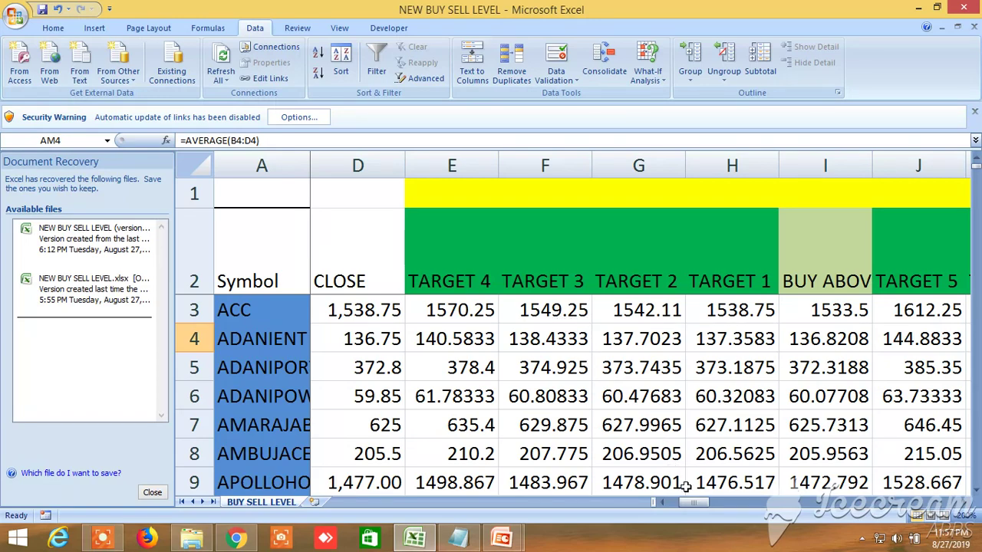
scroll(548, 407, "down", 20)
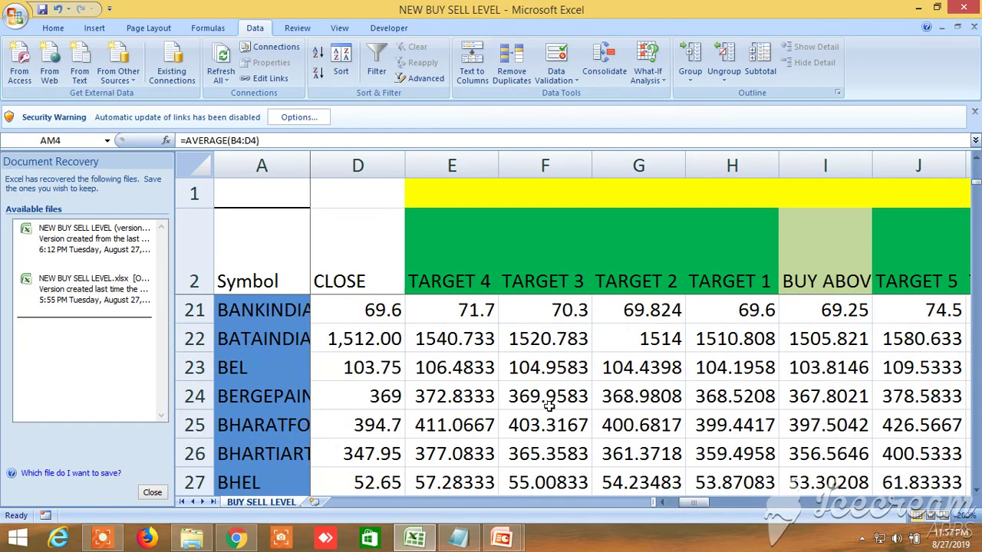
scroll(548, 406, "down", 20)
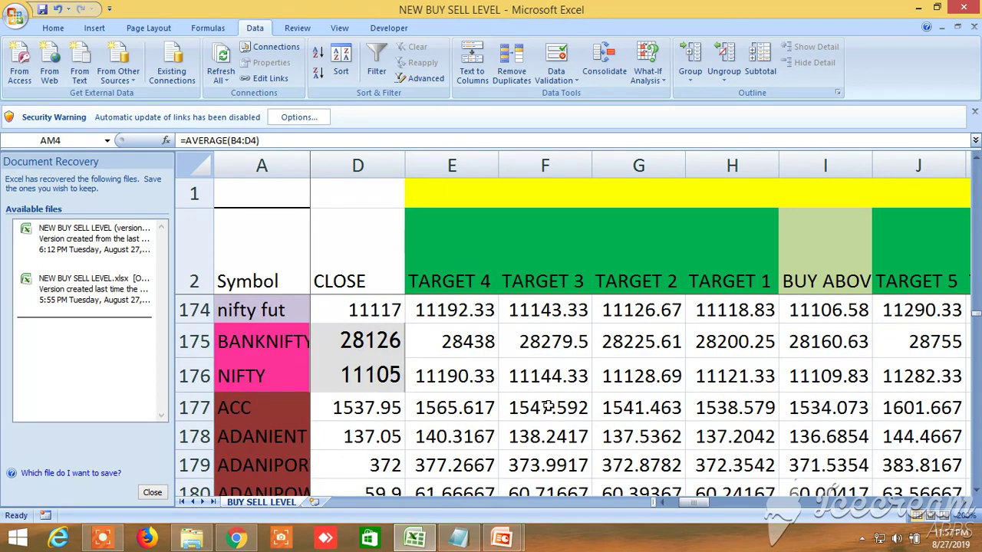
scroll(548, 407, "up", 1)
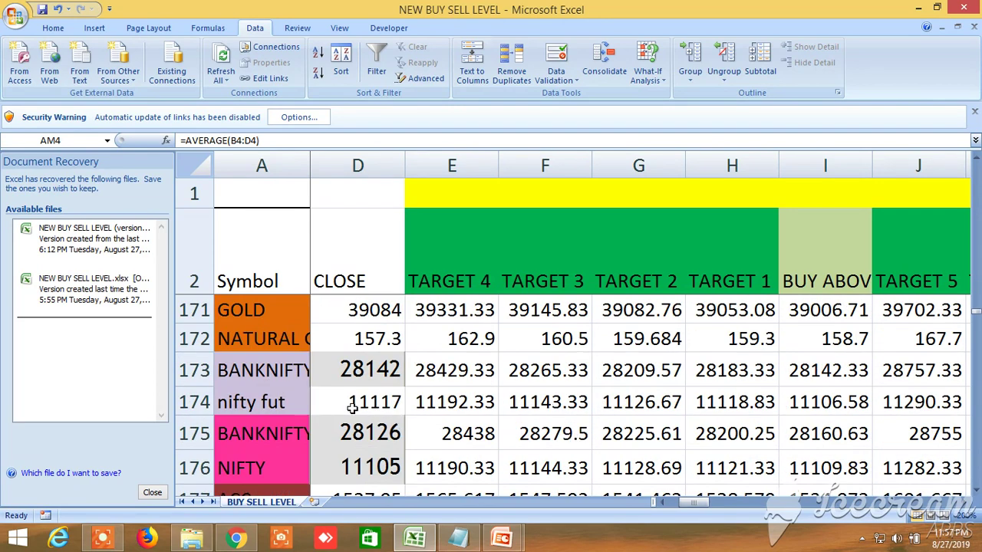
left_click_drag(700, 507, 690, 508)
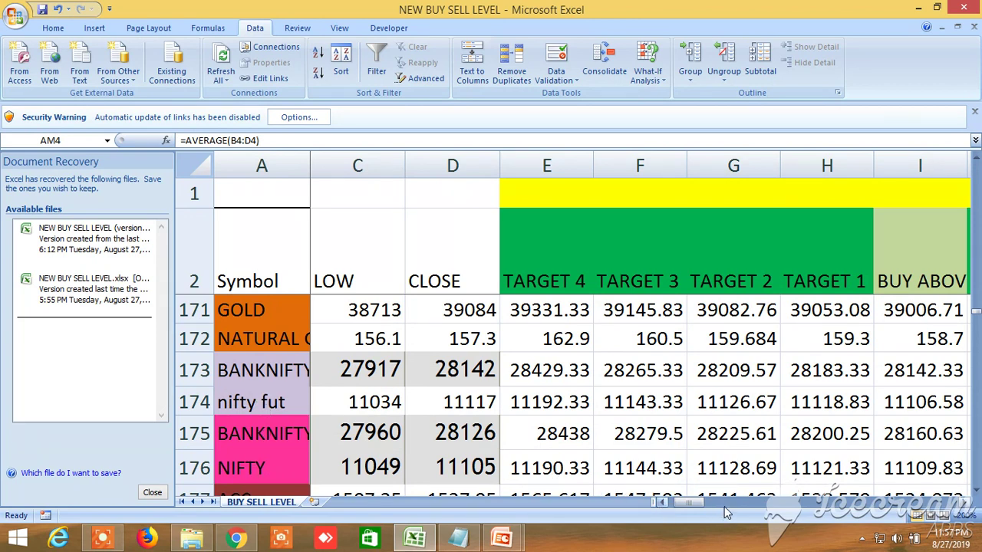
left_click_drag(698, 506, 671, 502)
Step: Examine the BUY ABOVE, SELL BELOW and target levels for the GOLD, BANKNIFTY and NIFTY rows
left_click(964, 503)
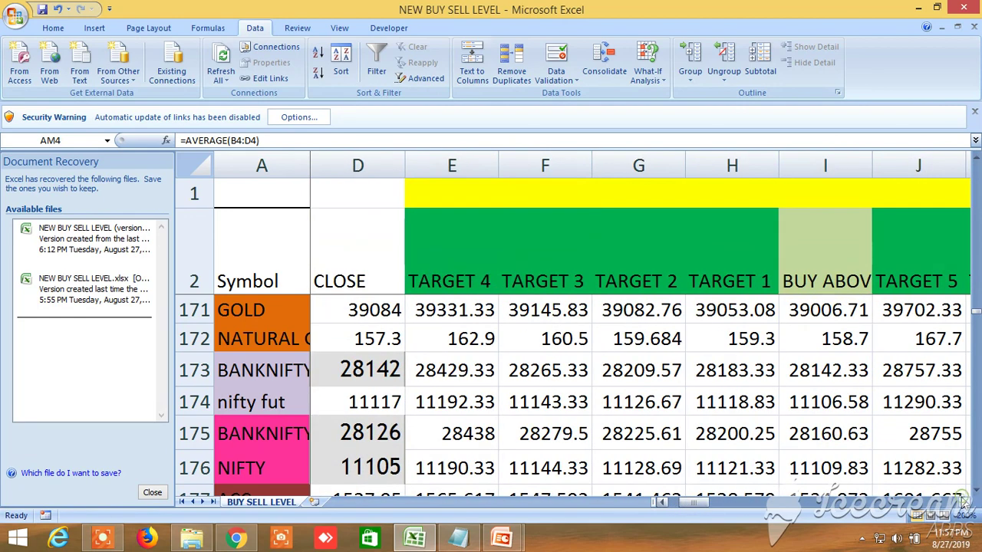
double_click(964, 502)
left_click(964, 503)
left_click(964, 502)
left_click(964, 502)
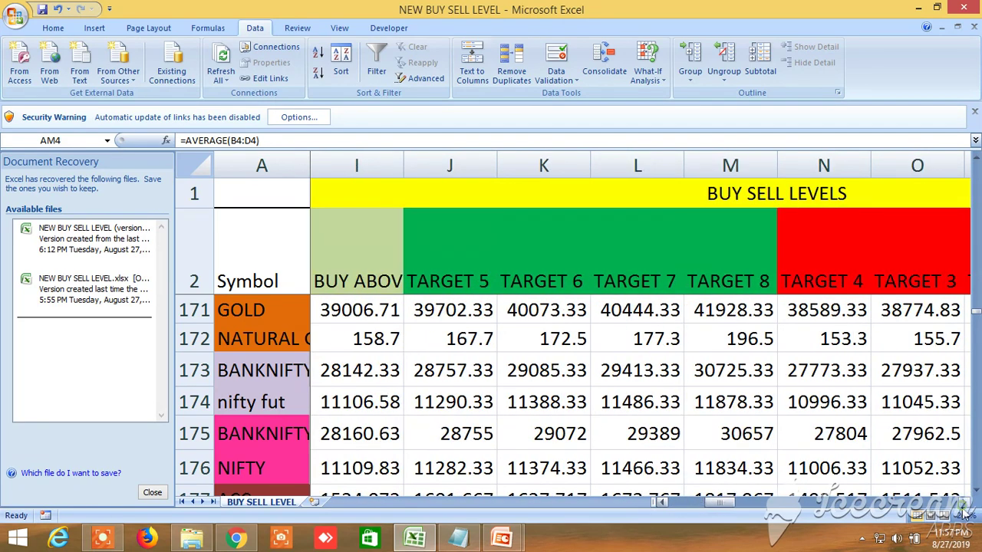
left_click(964, 516)
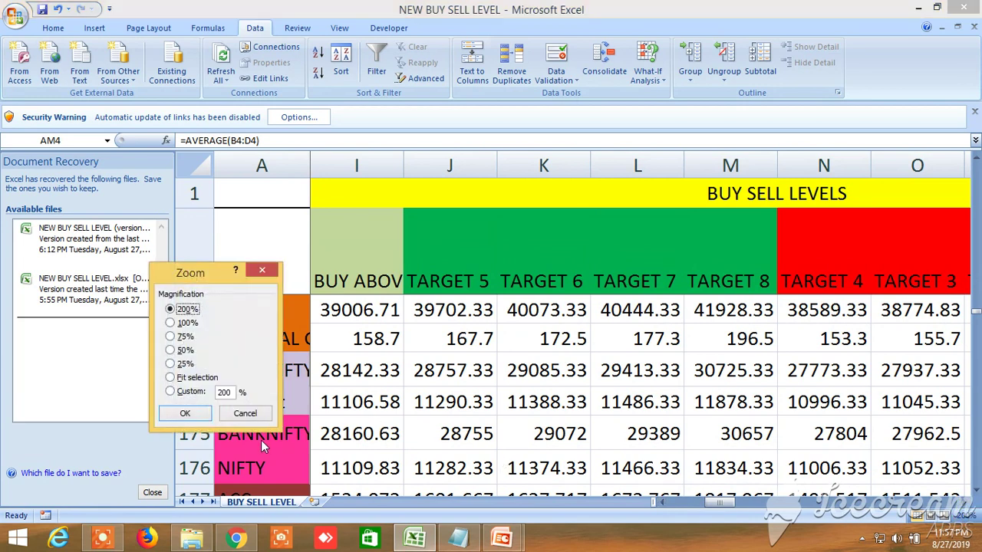
left_click(245, 414)
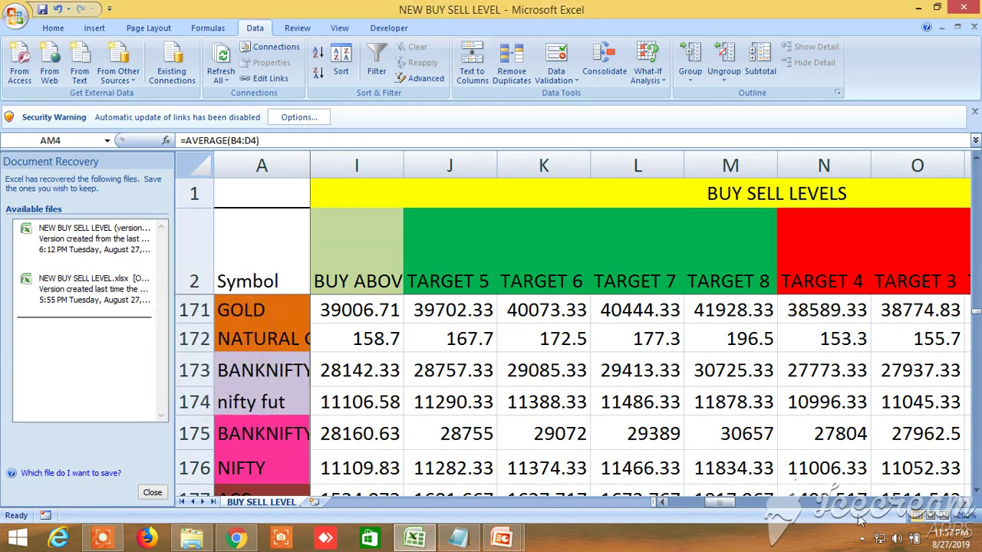
double_click(964, 502)
double_click(964, 502)
left_click(964, 503)
double_click(964, 502)
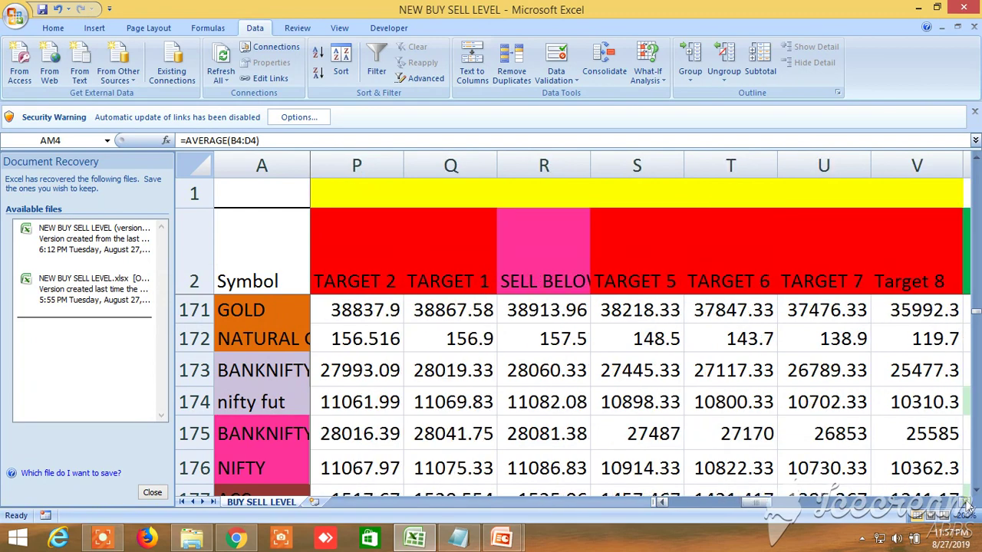
Step: Examine the LTP-versus-target TRUE/FALSE columns on the buy and sell sides for the GOLD to NIFTY rows
left_click(965, 502)
double_click(965, 503)
left_click(965, 502)
double_click(964, 502)
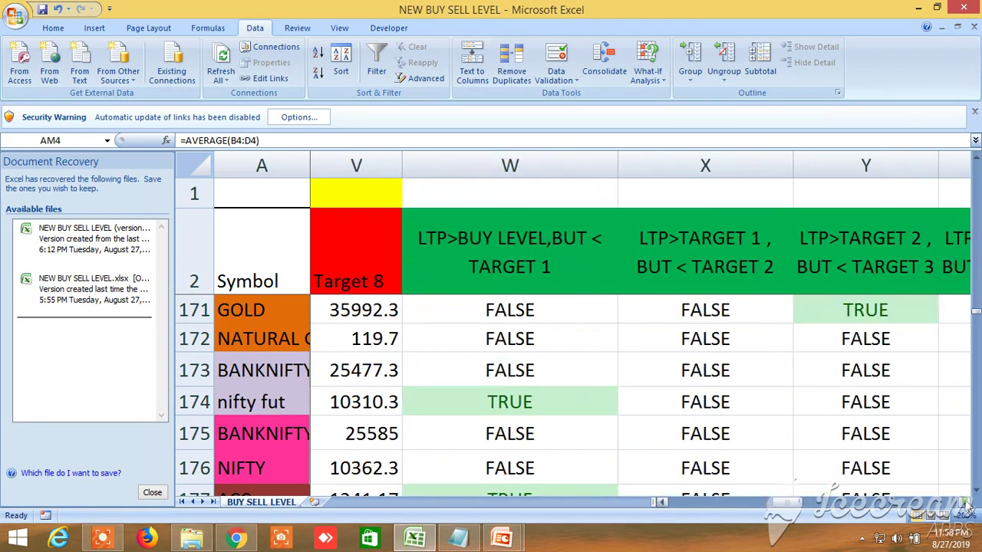
left_click(964, 502)
double_click(965, 502)
triple_click(965, 502)
double_click(965, 502)
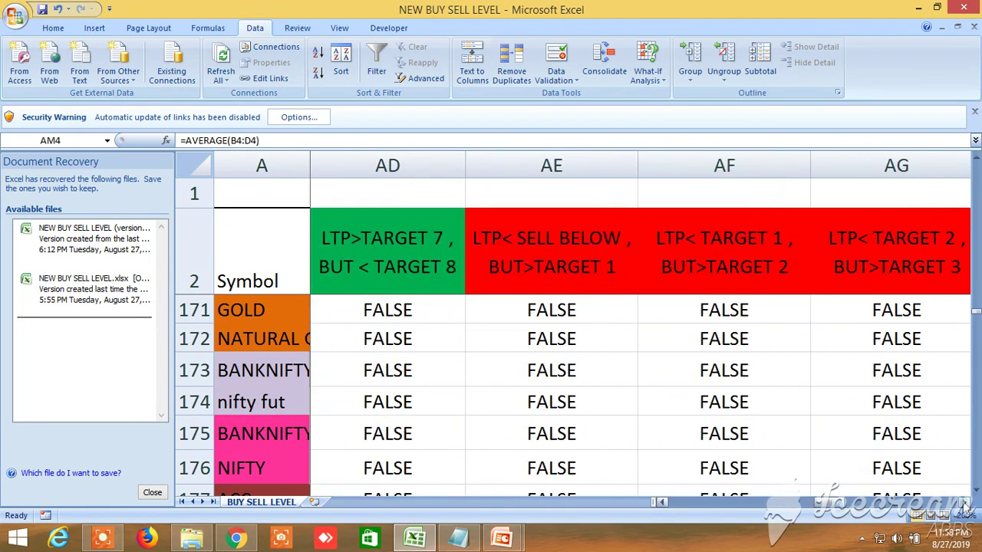
double_click(965, 502)
triple_click(965, 502)
left_click(965, 502)
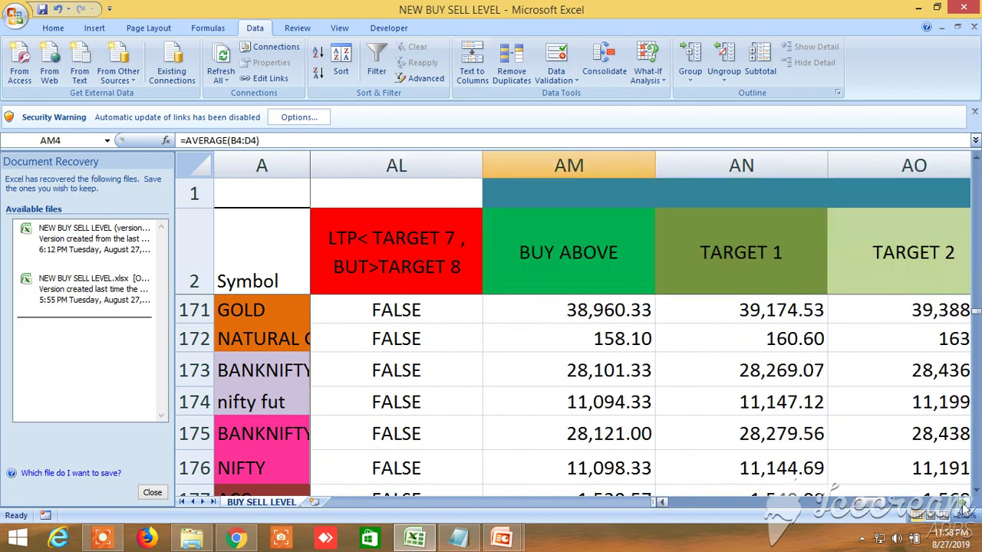
Step: Review the ALTERNATIVE BUY SELL LEVELS columns for the GOLD to NIFTY rows and return to the HIGH column
left_click(964, 502)
left_click(965, 503)
left_click(964, 502)
left_click(964, 502)
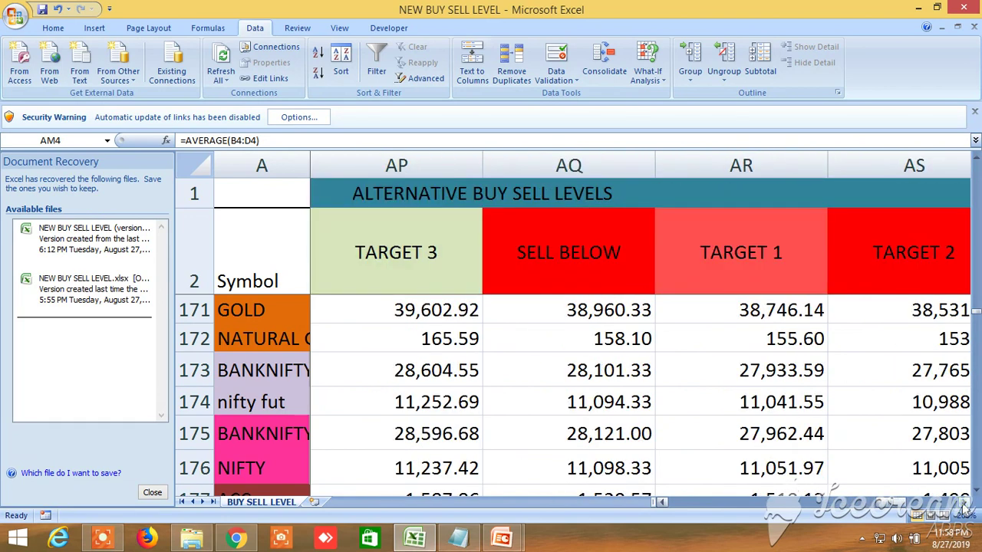
double_click(965, 502)
left_click_drag(903, 504, 668, 506)
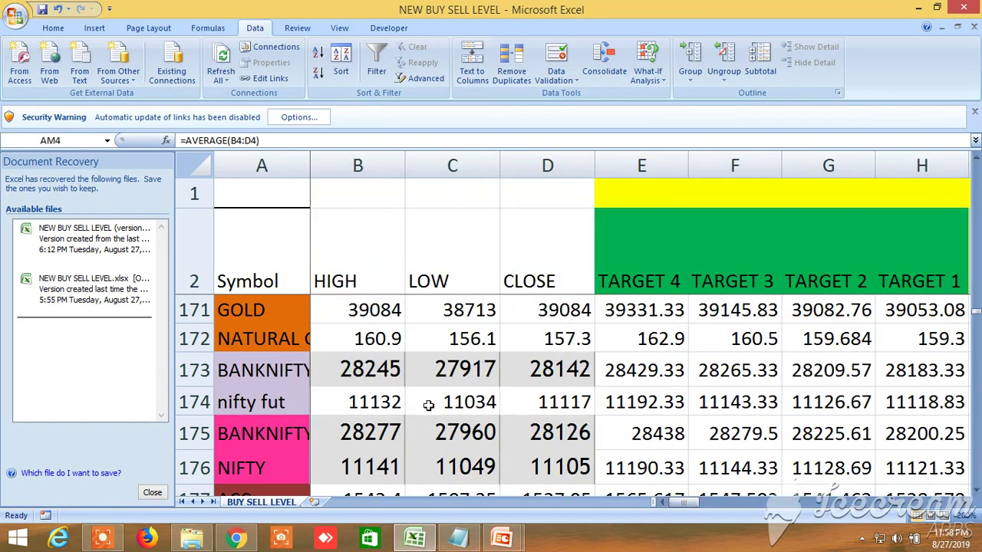
Step: Browse the second stock group below the index rows, down to the PAGEIND to POWERGRID rows
scroll(428, 405, "down", 6)
scroll(426, 403, "down", 3)
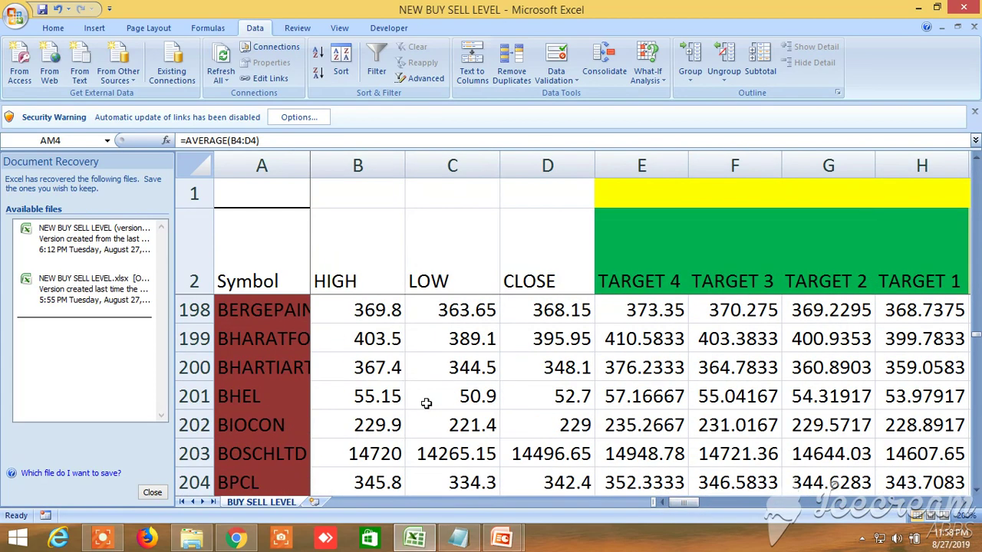
scroll(476, 425, "down", 3)
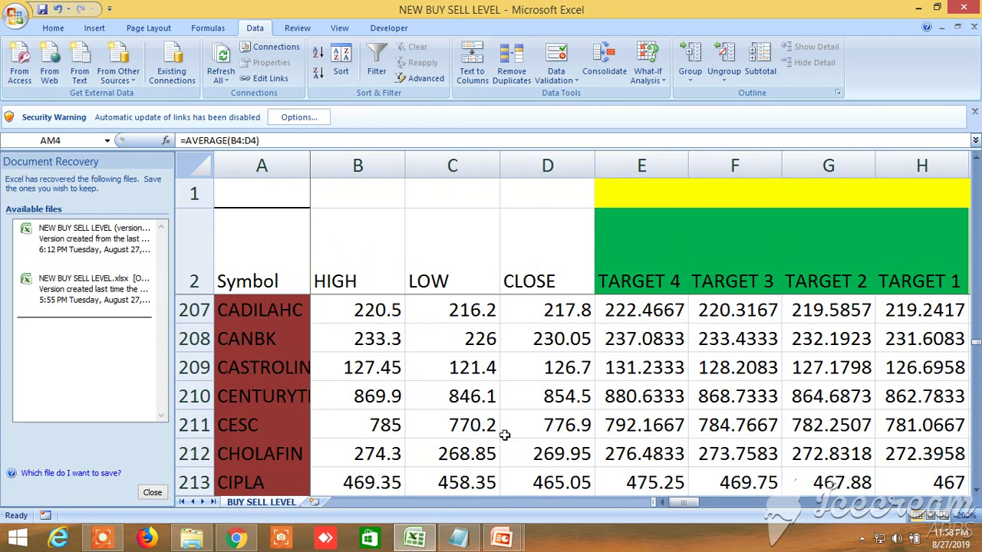
left_click_drag(678, 501, 635, 505)
scroll(372, 404, "down", 12)
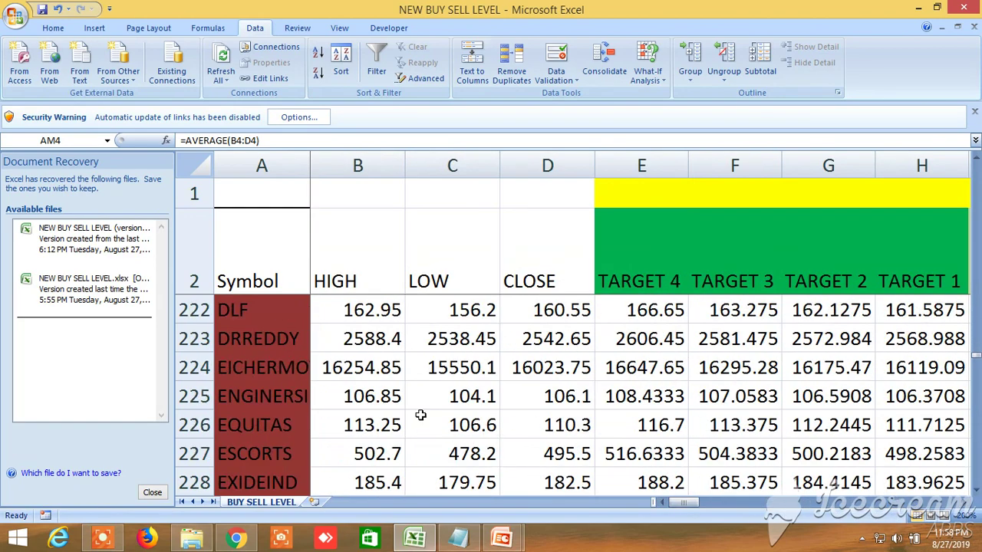
scroll(627, 472, "down", 6)
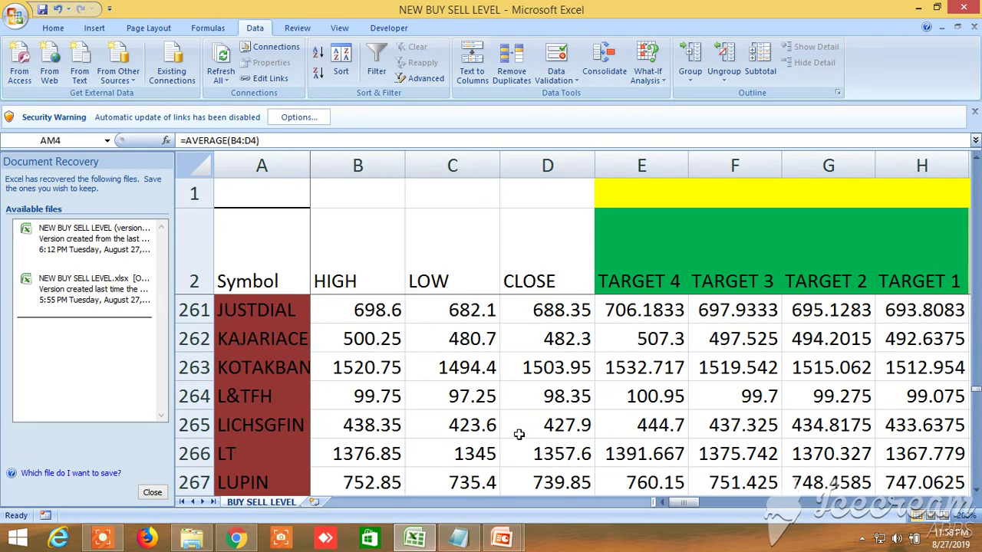
scroll(518, 434, "down", 10)
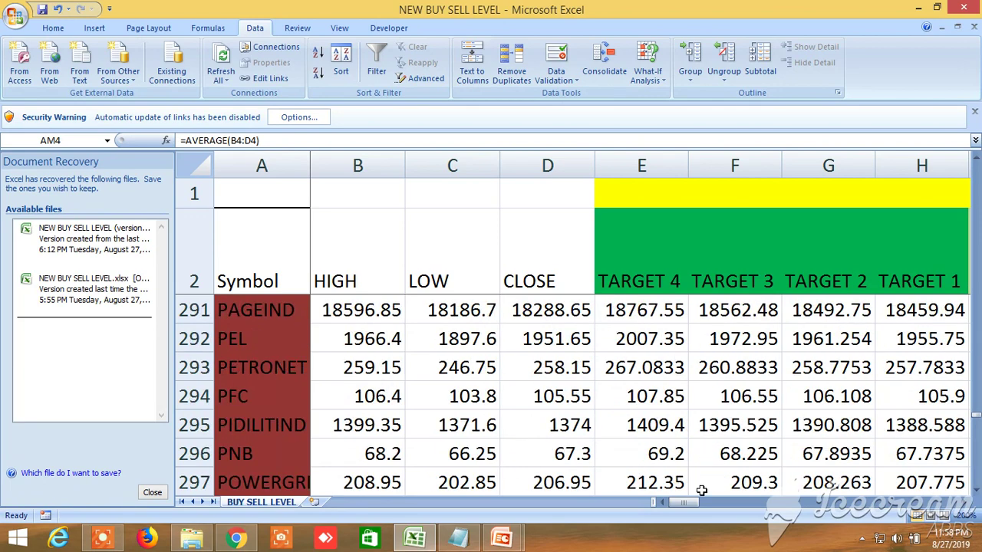
mouse_move(686, 513)
left_mouse_down()
mouse_move(897, 512)
mouse_move(682, 508)
left_mouse_up()
Step: Go back up to the commodity group, with CRUDEOIL in row 164 as the first row and SILVER the last
scroll(437, 453, "up", 20)
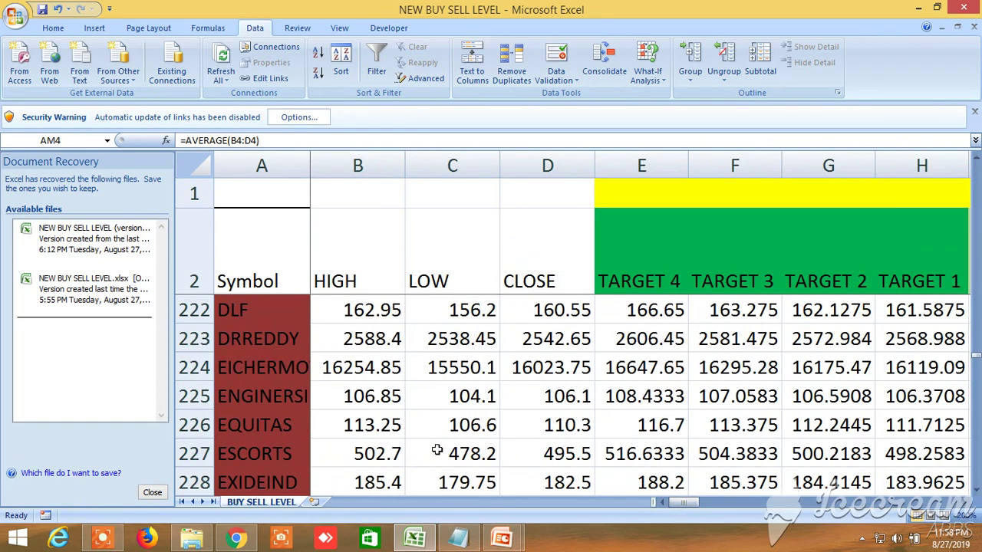
scroll(437, 450, "up", 20)
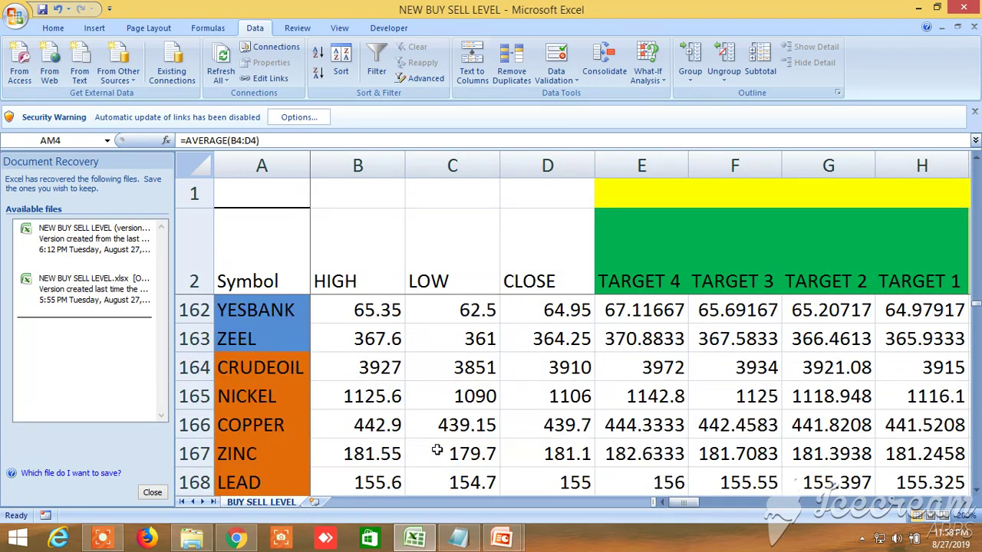
left_click(976, 490)
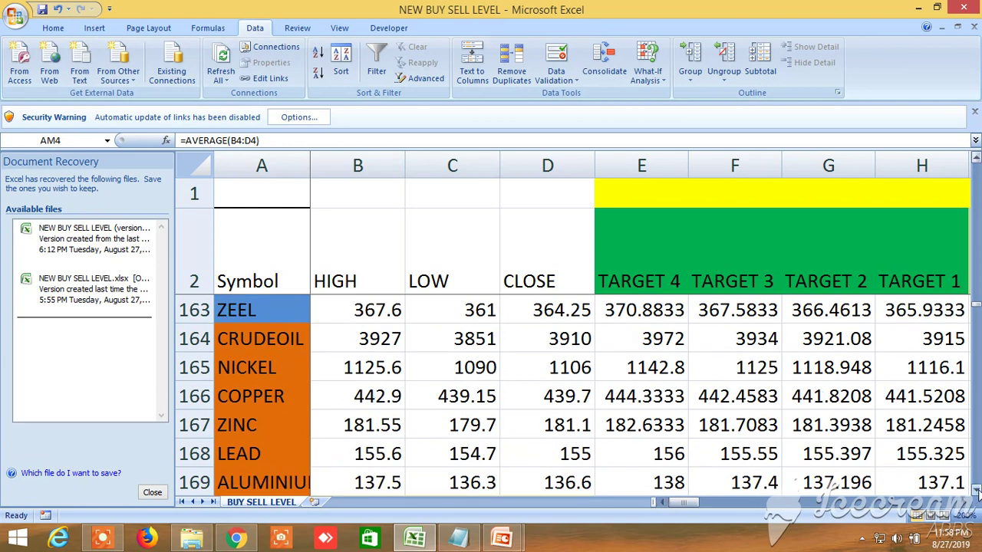
left_click(976, 490)
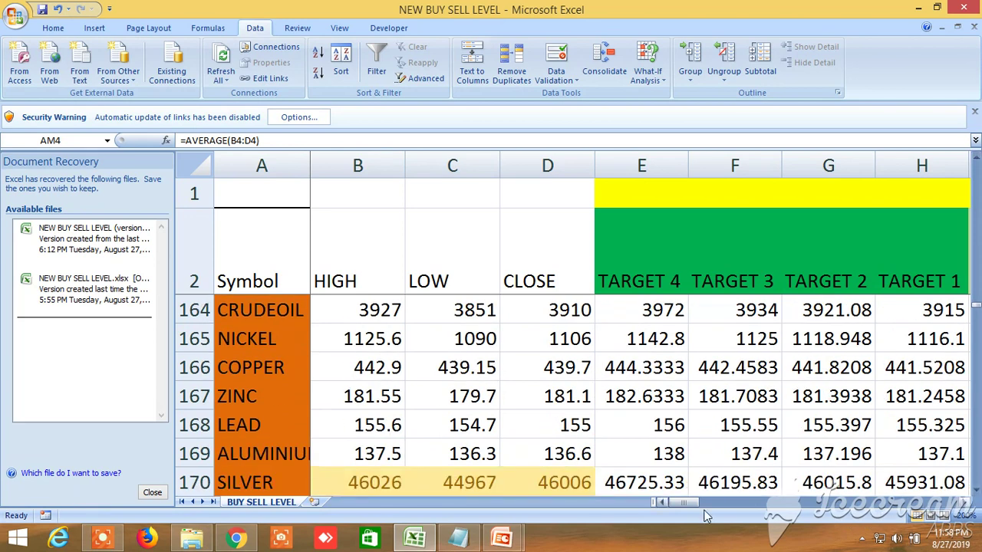
left_click_drag(692, 505, 694, 505)
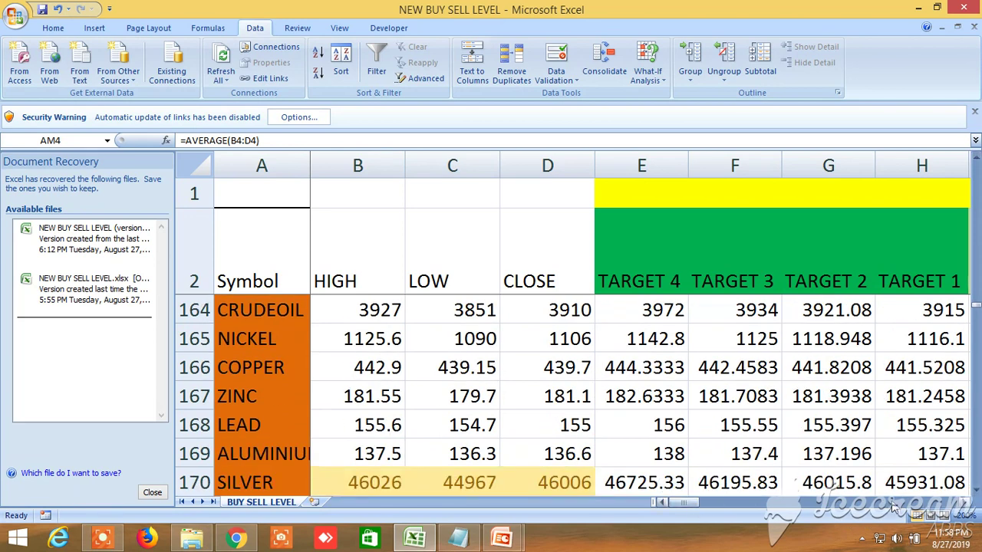
Step: Examine the BUY ABOVE level and buy-side targets 1 to 8 for the CRUDEOIL to SILVER rows
left_click(959, 506)
left_click(958, 506)
left_click(958, 506)
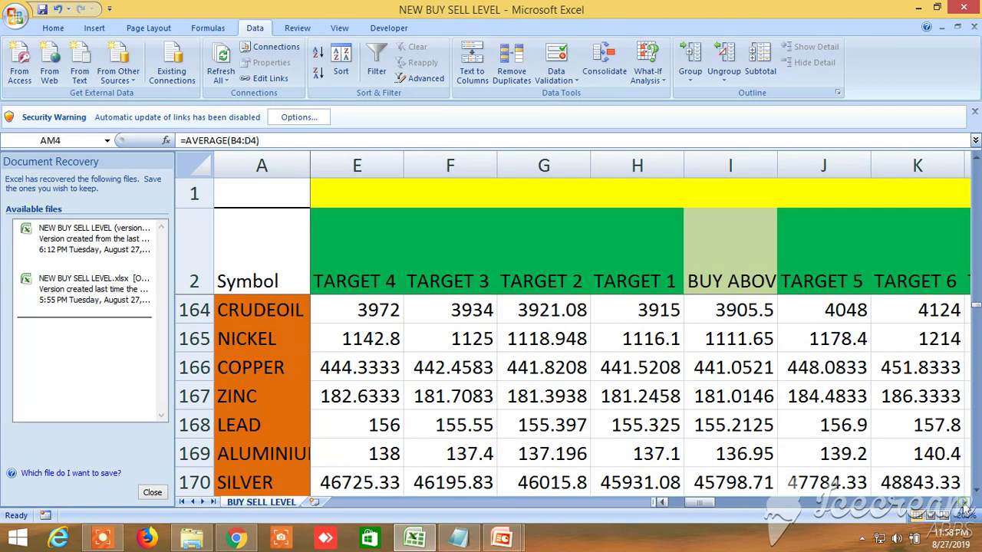
left_click(958, 506)
left_click(958, 506)
left_click(959, 506)
left_click(958, 506)
left_click(958, 507)
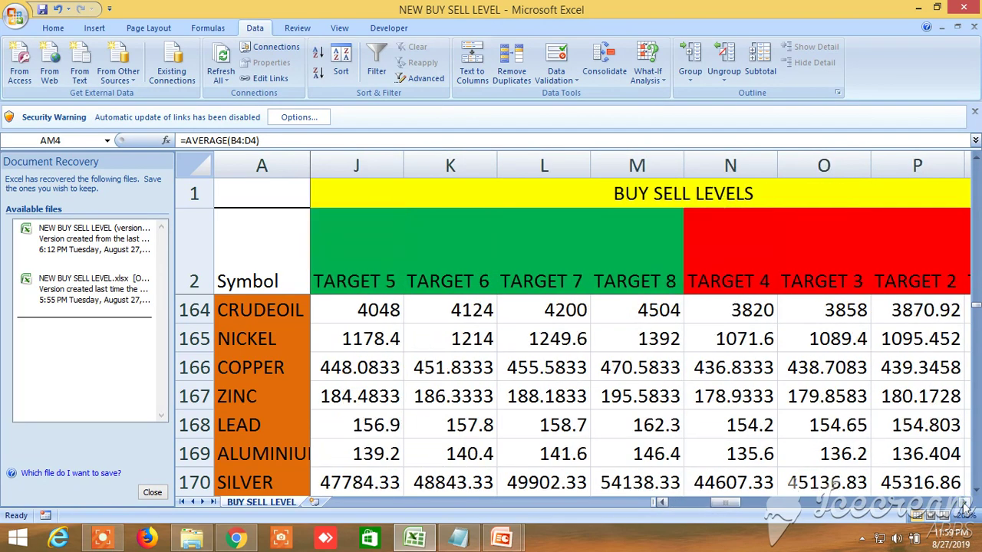
Step: Examine the SELL BELOW level and sell-side targets 1 to 8 for the CRUDEOIL to SILVER rows
left_click(958, 506)
left_click(964, 506)
left_click(964, 506)
left_click(964, 506)
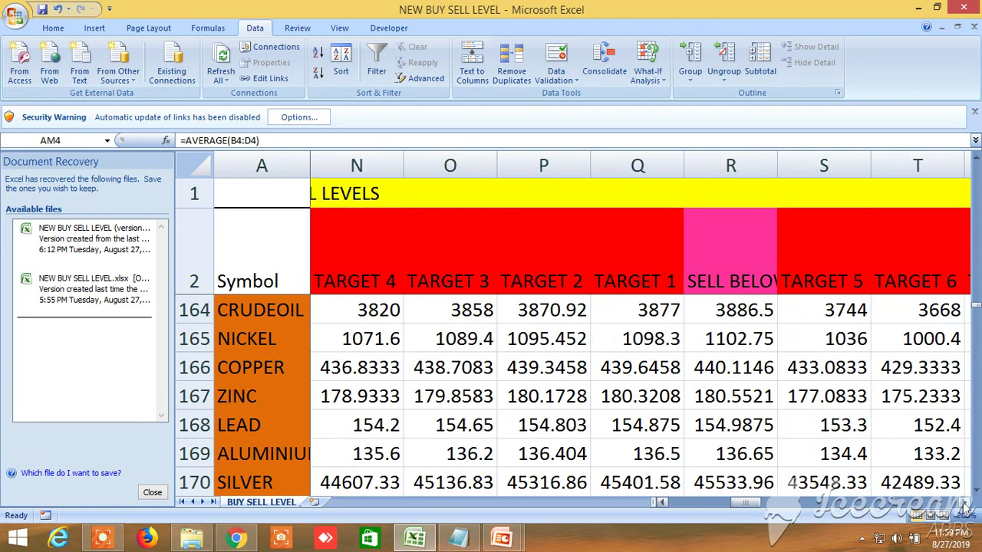
left_click(964, 506)
left_click(964, 506)
left_click(964, 506)
left_click(964, 506)
left_click(964, 506)
left_click(964, 506)
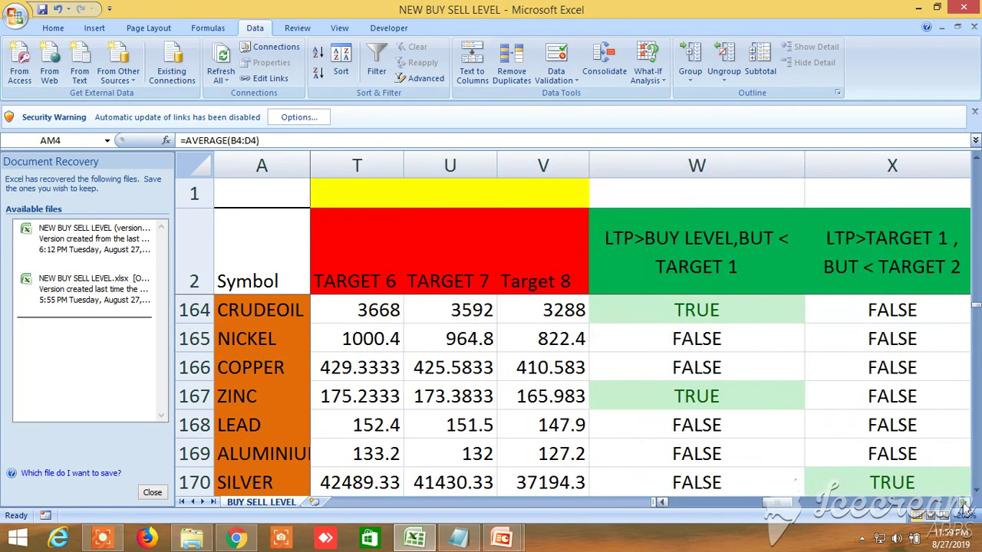
Step: Check the LTP-versus-target TRUE/FALSE columns W to AL for the CRUDEOIL to SILVER rows
left_click(964, 506)
left_click(964, 506)
left_click(964, 507)
left_click(964, 506)
left_click(964, 506)
left_click(964, 506)
left_click(964, 506)
left_click(963, 506)
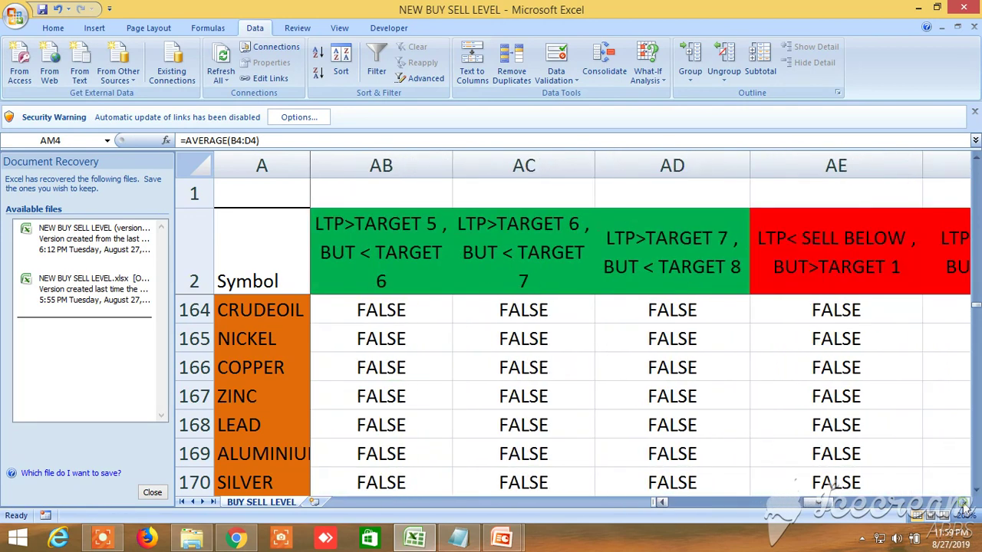
left_click(964, 506)
left_click(964, 506)
left_click(964, 506)
left_click(964, 506)
left_click(964, 506)
left_click(964, 506)
left_click(964, 506)
left_click(964, 506)
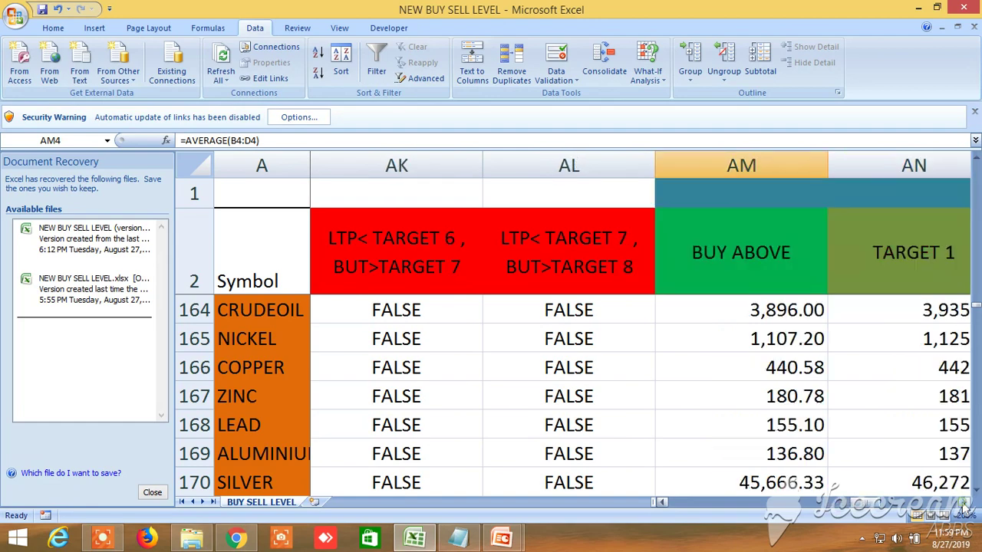
Step: Review the alternative buy and sell levels up to the ADVANCE column for the commodity rows, and return to the HIGH column
left_click(964, 506)
left_click(964, 506)
left_click(964, 507)
left_click(964, 506)
left_click(964, 506)
left_click(963, 506)
left_click(964, 506)
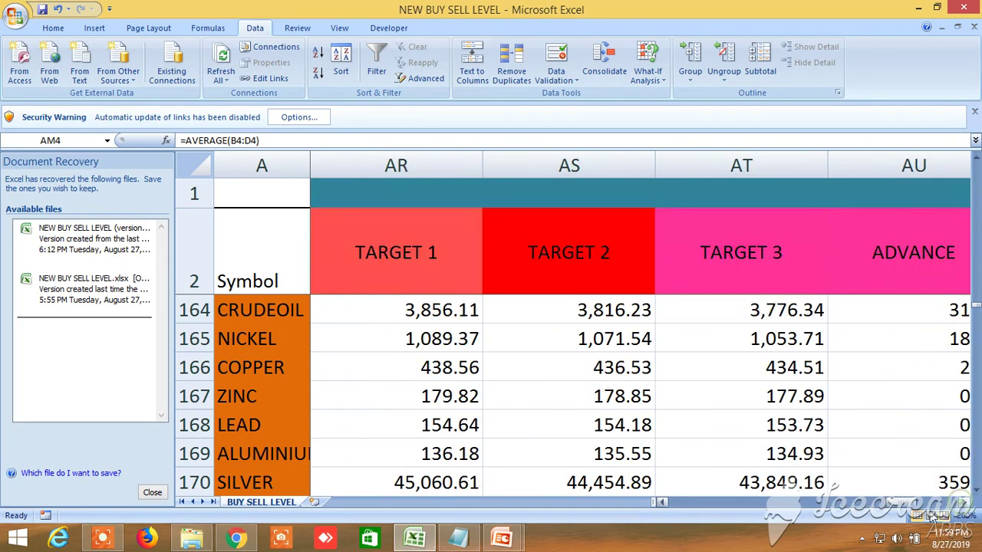
left_click_drag(887, 510, 657, 504)
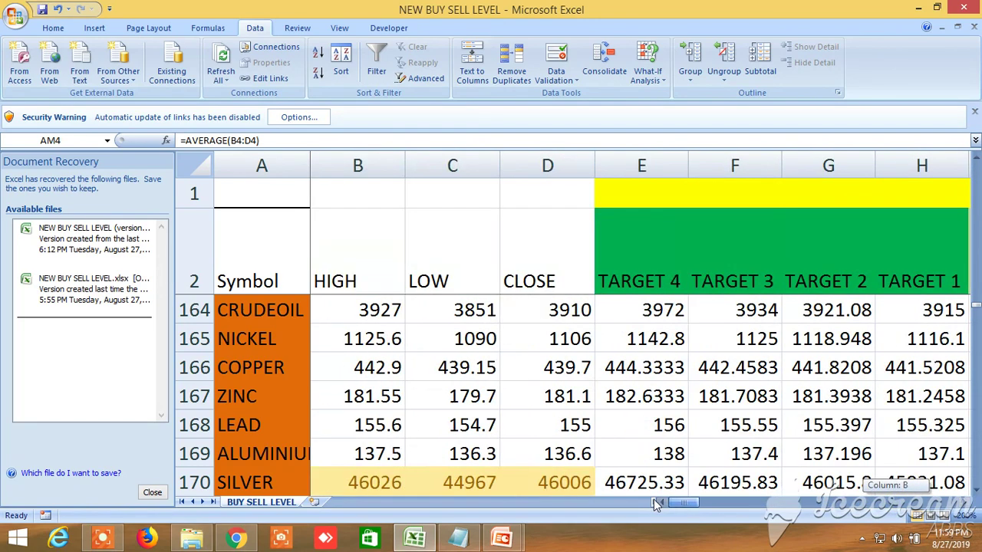
Step: Bring GOLD into view with the commodities and compare the buy and sell level columns for the NICKEL to GOLD rows
left_click(975, 493)
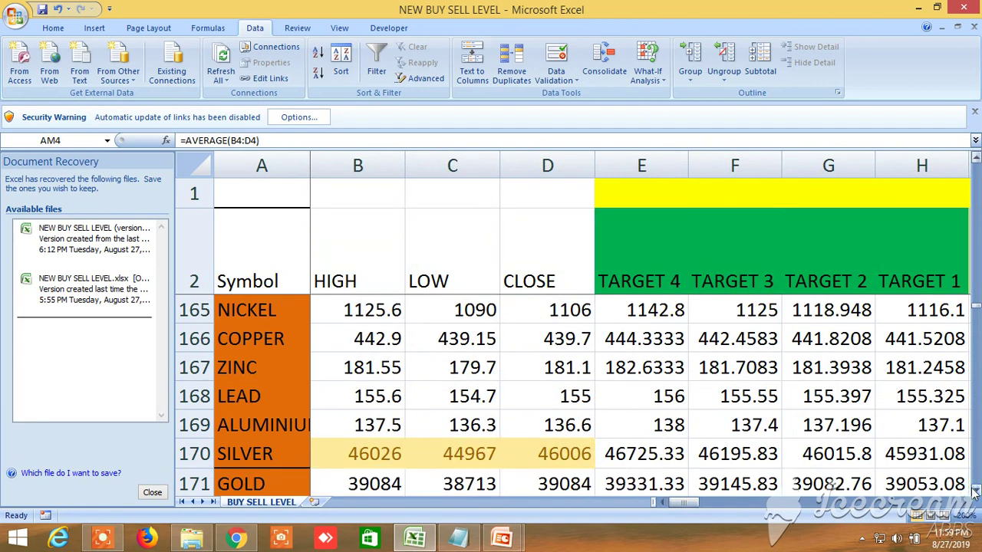
left_click(964, 506)
left_click(964, 506)
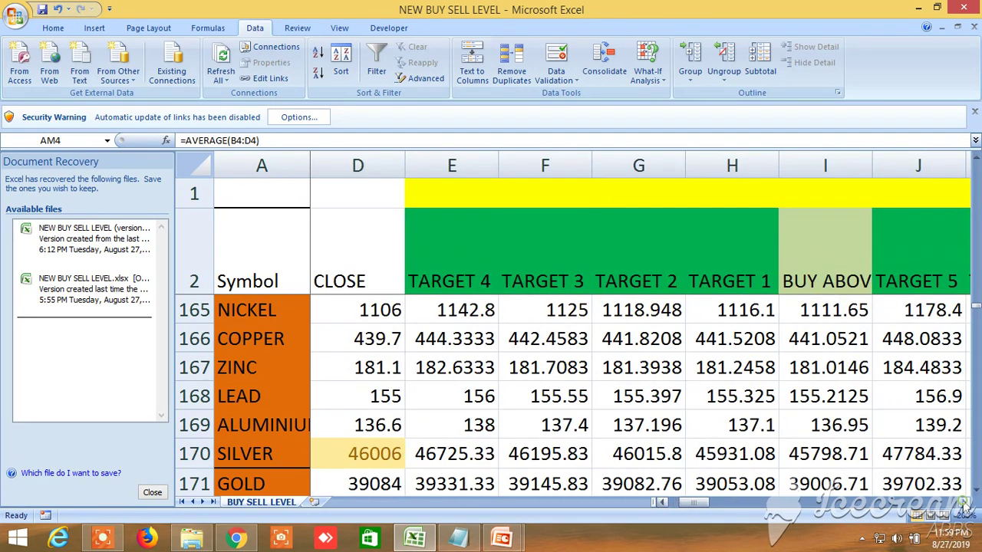
left_click(964, 506)
left_click(963, 507)
left_click(964, 506)
left_click(964, 506)
left_click(964, 506)
left_click(964, 506)
left_click(964, 506)
left_click(964, 506)
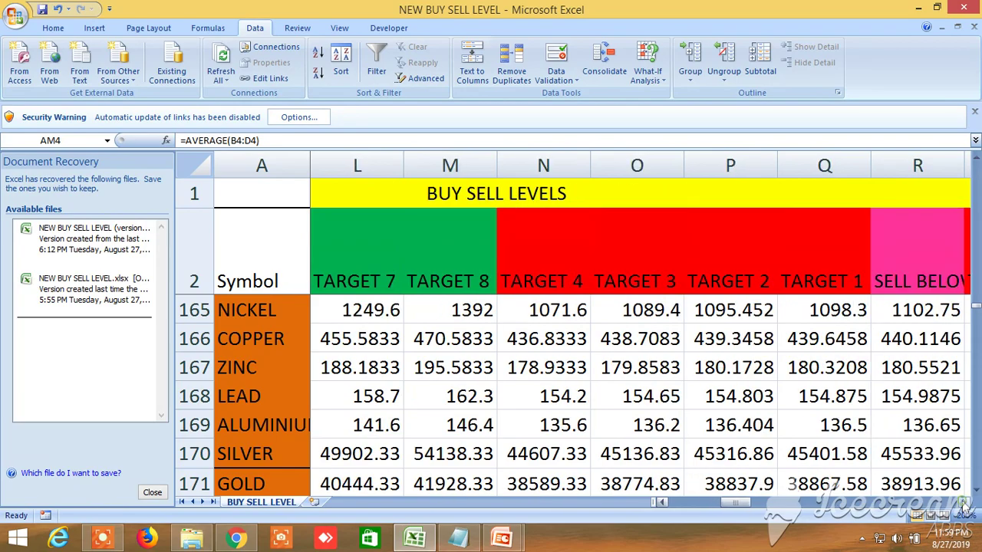